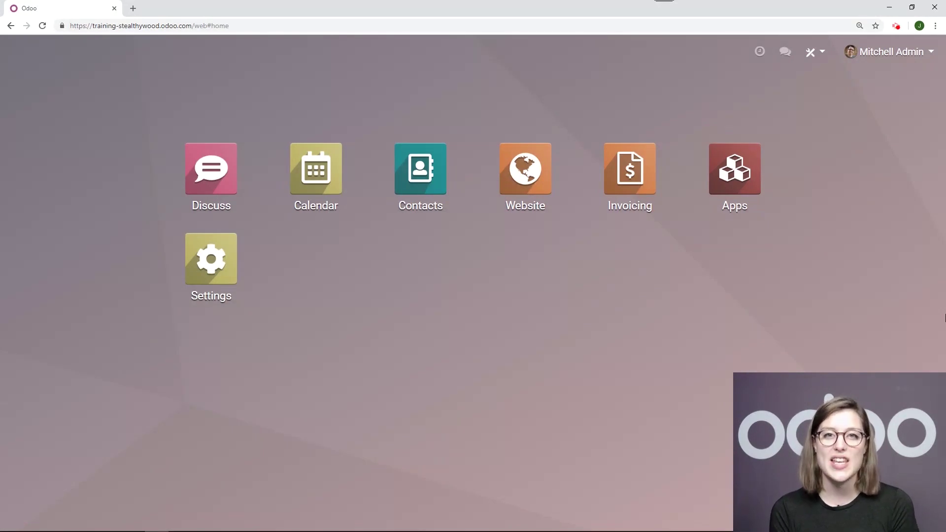
# Search the Apps list for 'ecomm' to confirm the eCommerce module is installed
pyautogui.click(735, 170)
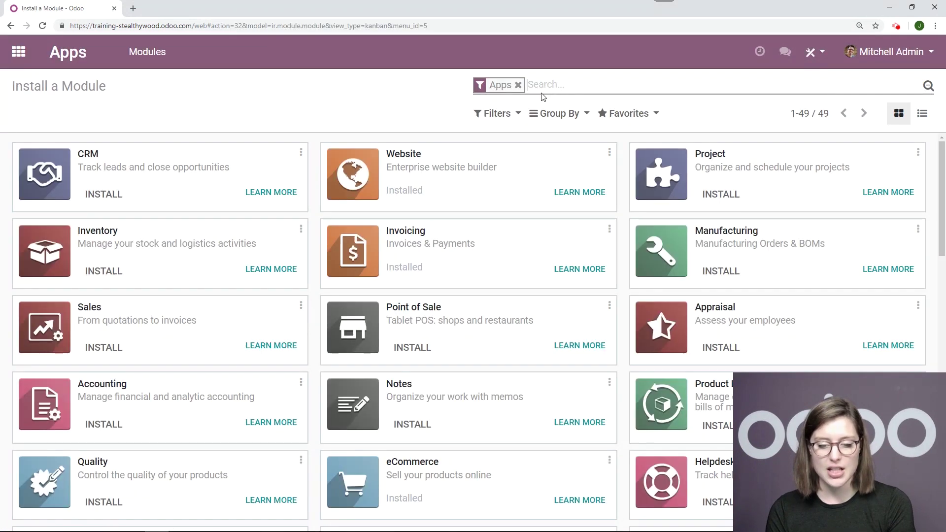
pyautogui.write('ecomm')
pyautogui.press('Return')
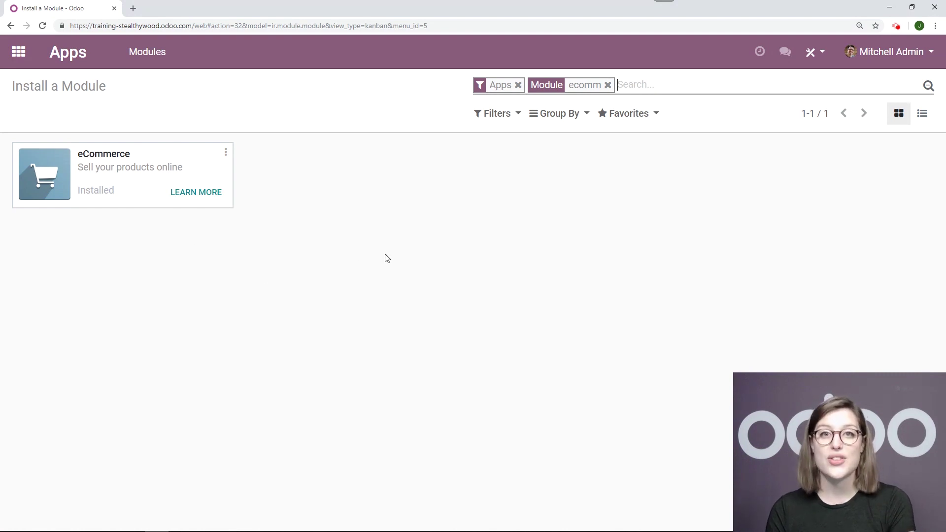
# Return to the home menu and open the Website app's eCommerce Dashboard
pyautogui.click(19, 51)
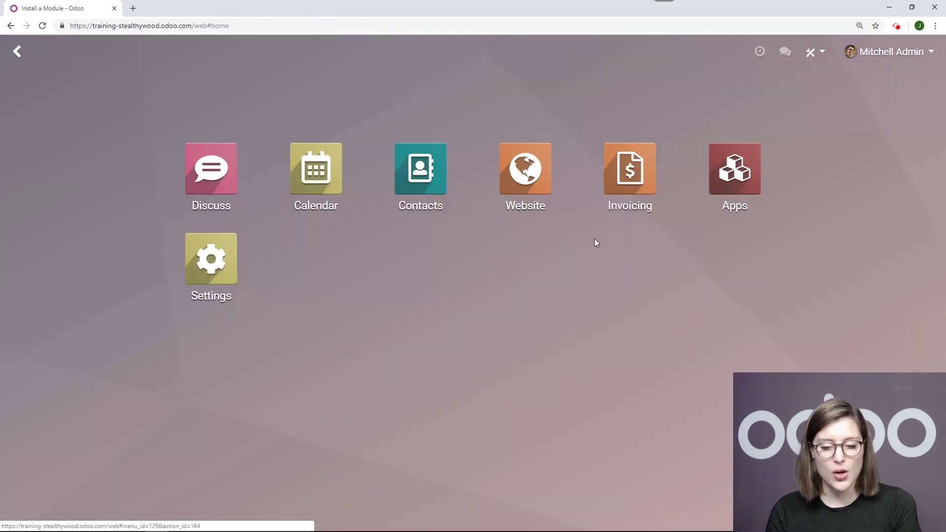
pyautogui.click(542, 190)
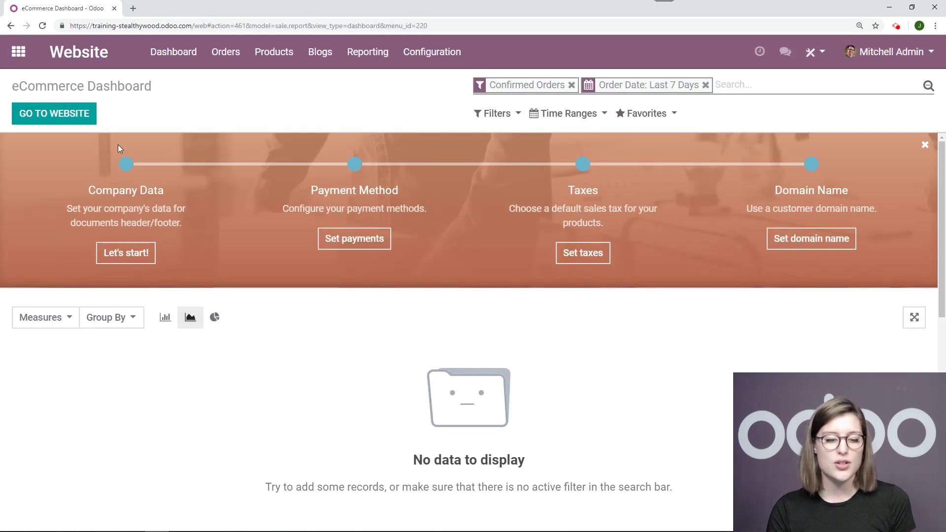
pyautogui.moveTo(157, 94); pyautogui.dragTo(6, 88)
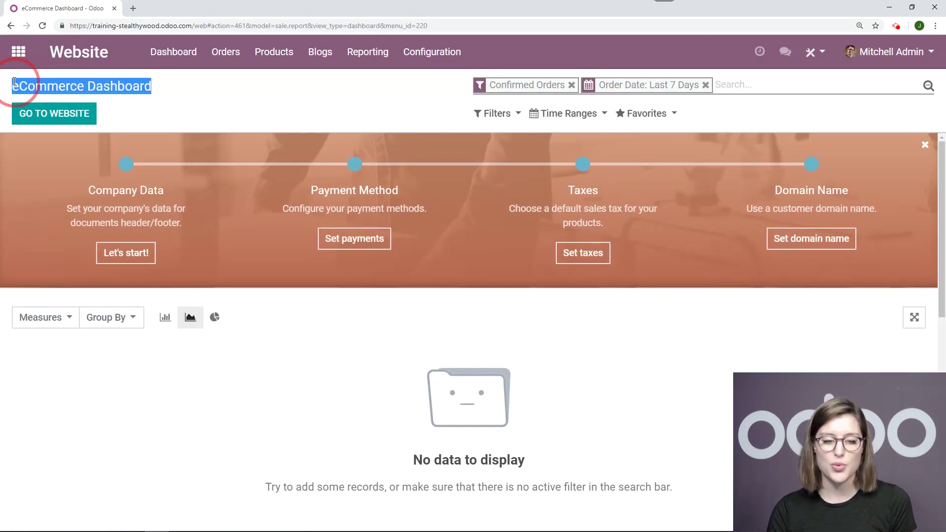
pyautogui.click(173, 104)
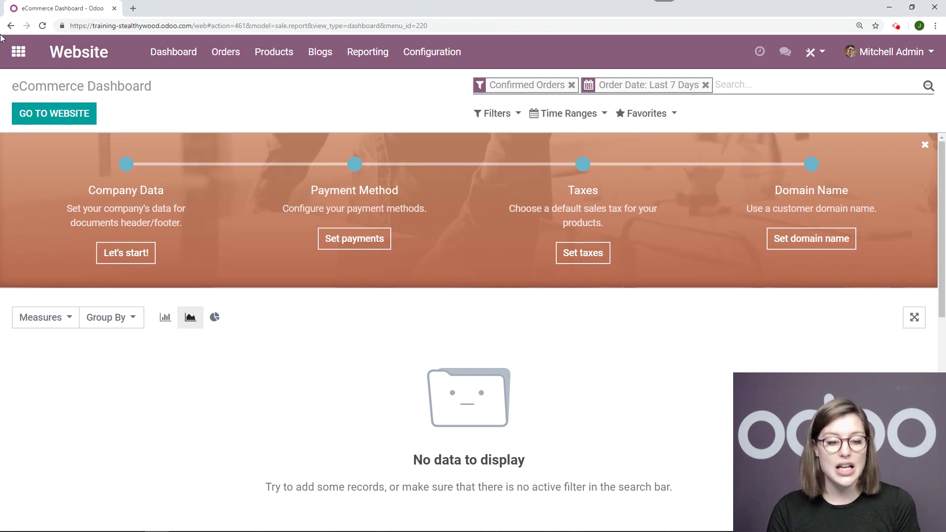
pyautogui.click(19, 51)
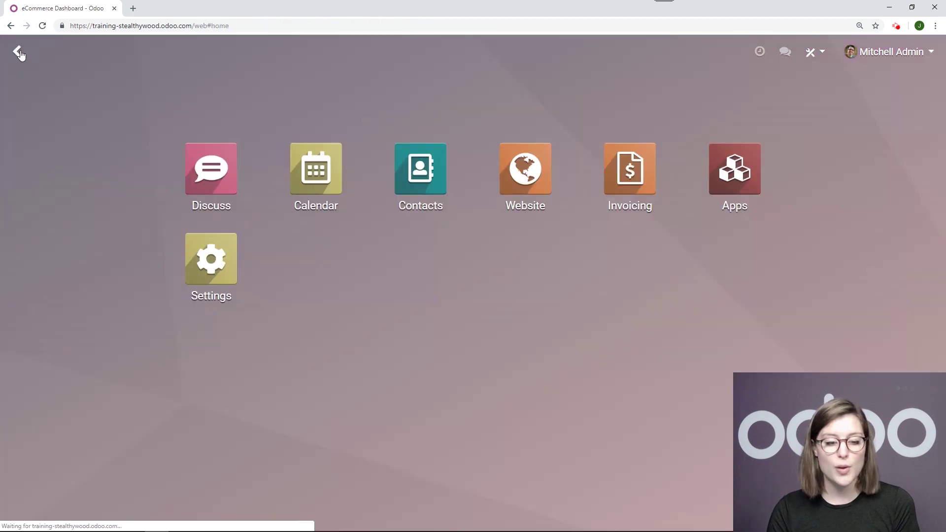
pyautogui.click(513, 162)
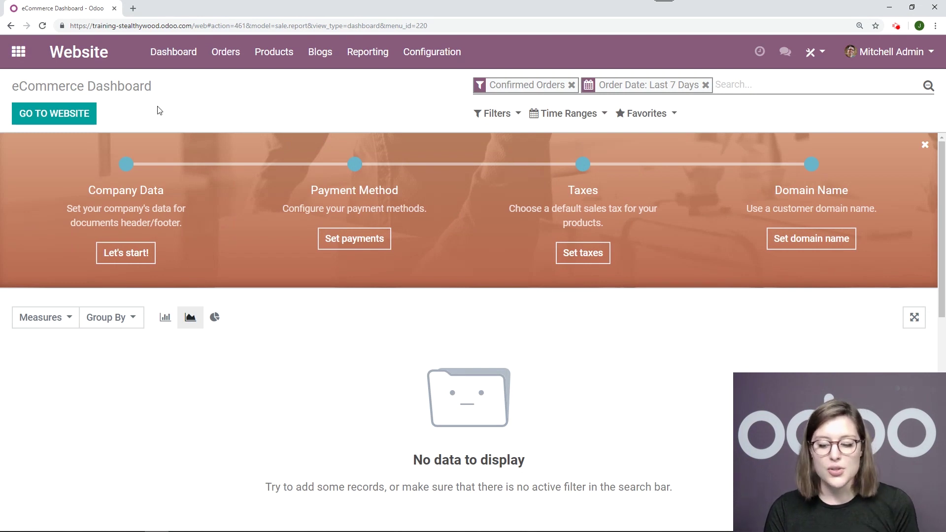
# On the live website, rename the SHOP menu entry to E-SHOP and save the page
pyautogui.click(57, 119)
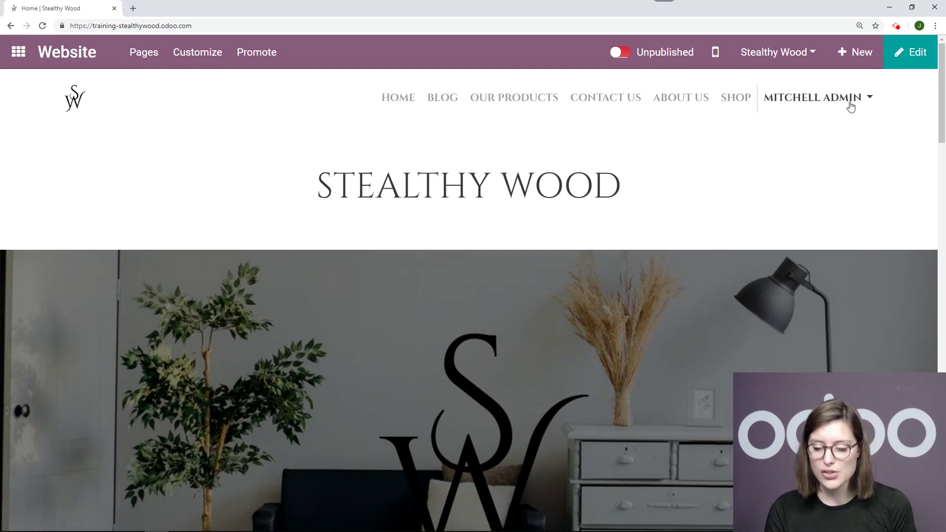
pyautogui.click(910, 52)
pyautogui.click(751, 120)
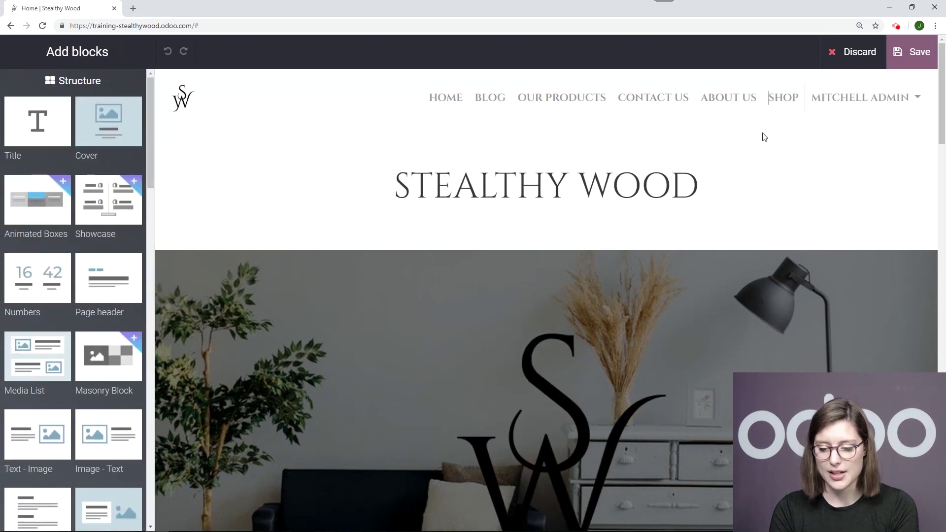
pyautogui.write('E')
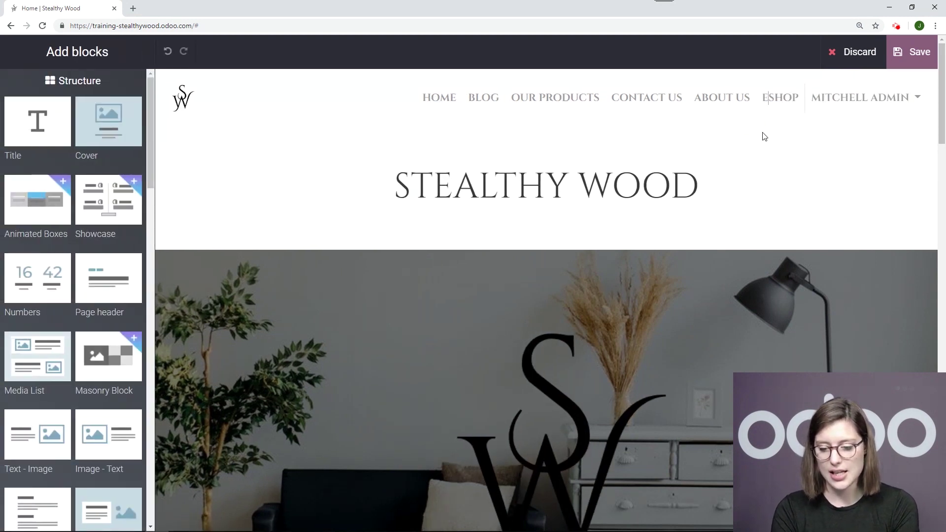
pyautogui.write('-')
pyautogui.click(906, 50)
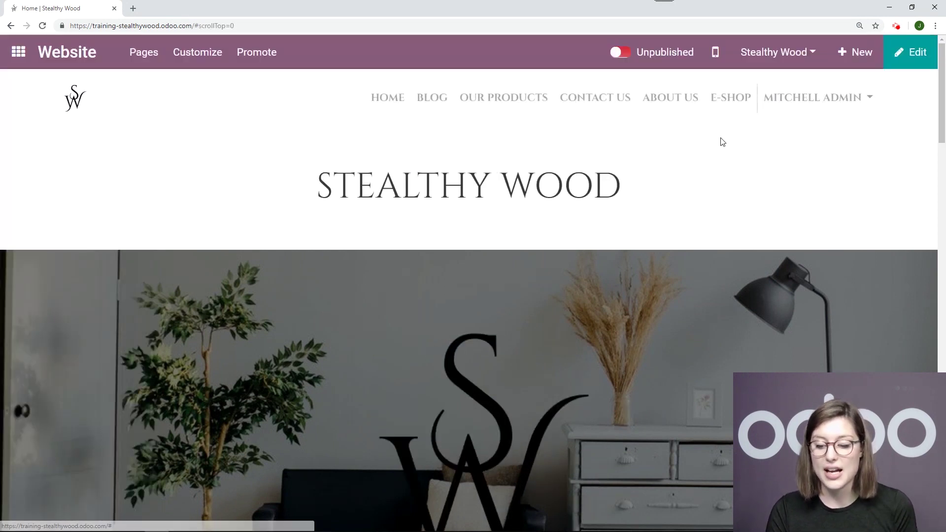
pyautogui.click(734, 99)
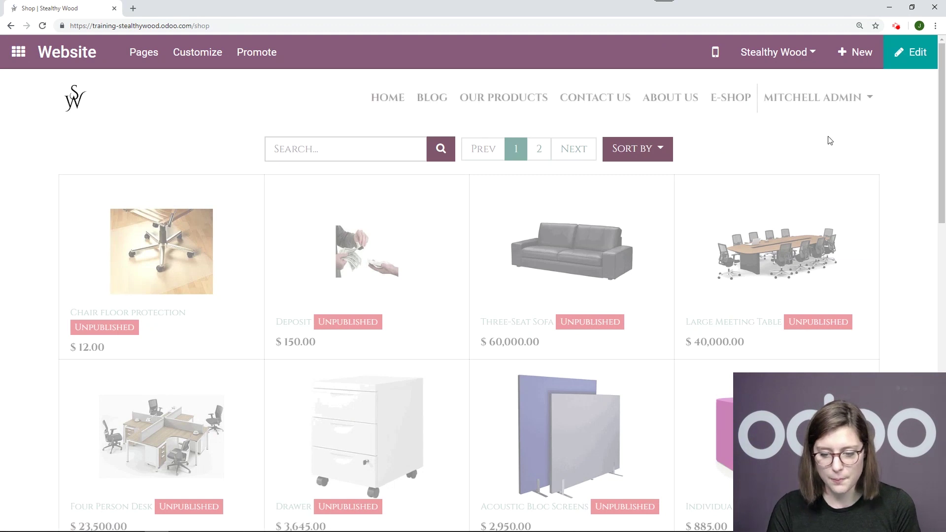
# Scroll through the shop's product grid and check the Sort By options
pyautogui.scroll(-8, 860, 131)
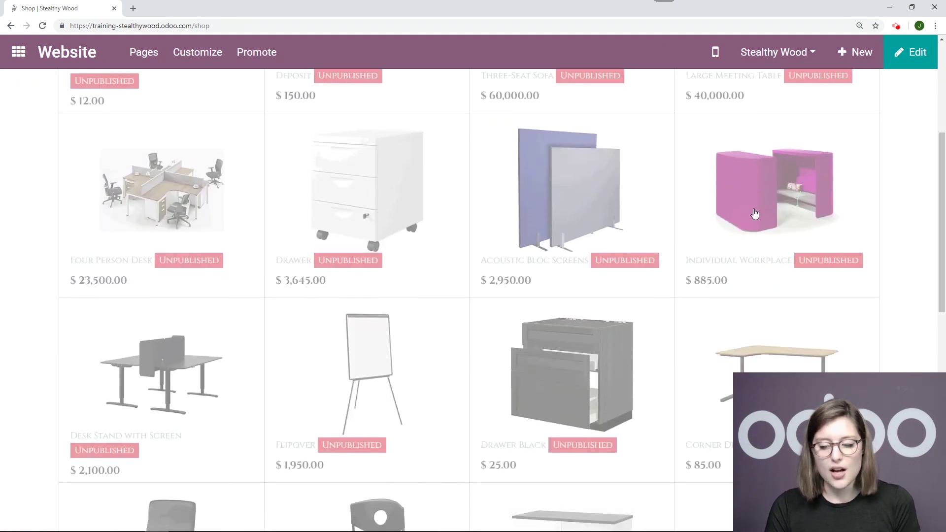
pyautogui.scroll(8, 790, 257)
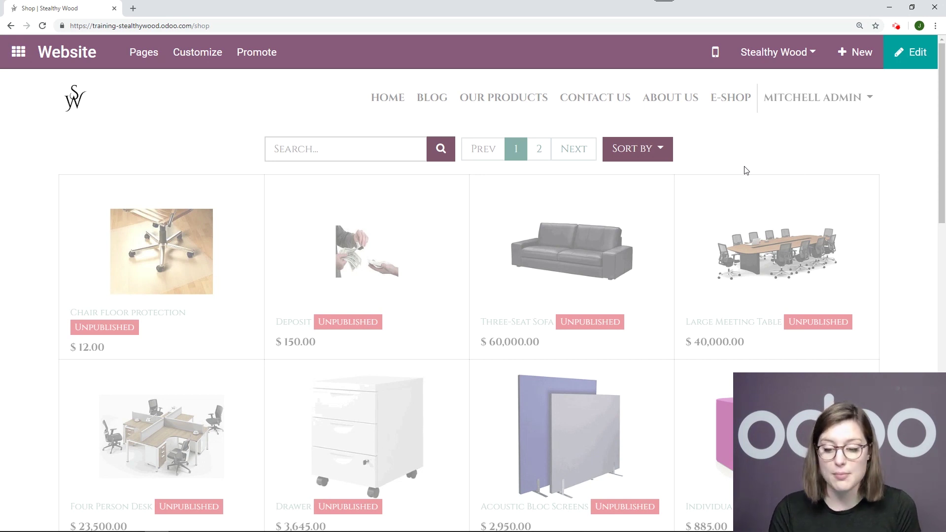
pyautogui.click(668, 155)
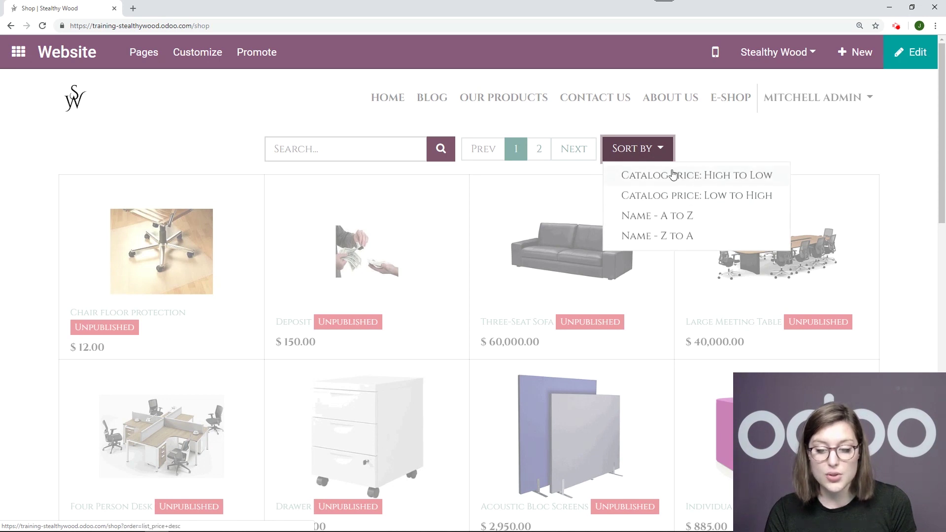
pyautogui.click(896, 125)
# Enter edit mode on the shop page, browse the blocks panel, and save
pyautogui.click(903, 62)
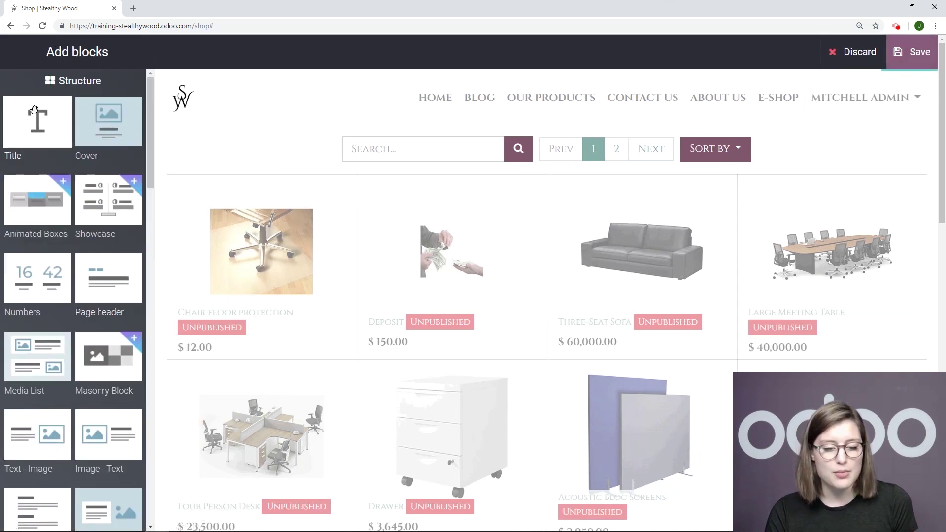
pyautogui.scroll(-13, 59, 222)
pyautogui.scroll(8, 72, 284)
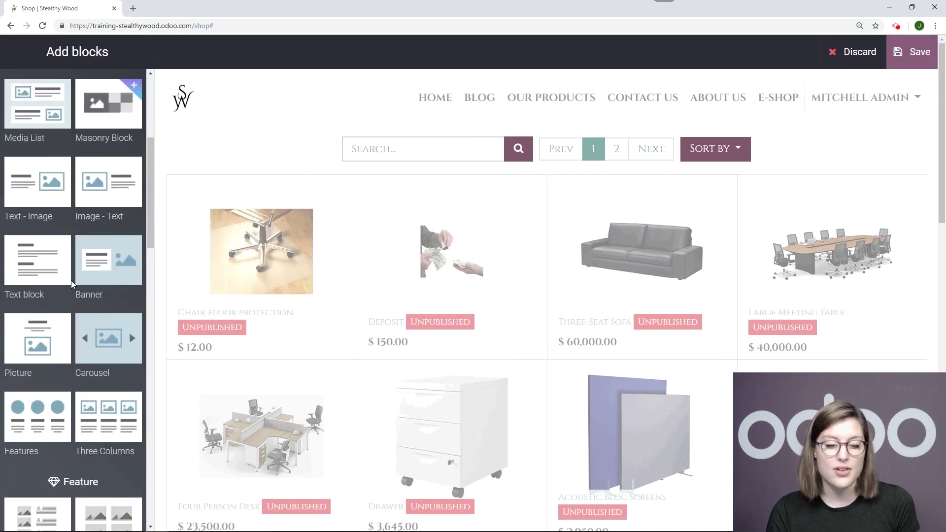
pyautogui.scroll(5, 72, 284)
pyautogui.click(917, 58)
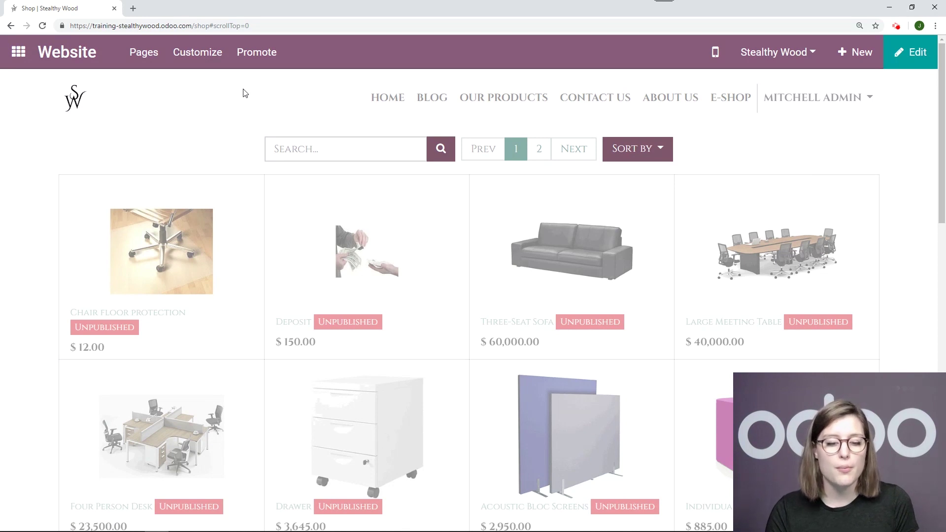
# Enable Product Attribute filters under Customize and filter the shop by Steel legs
pyautogui.click(198, 52)
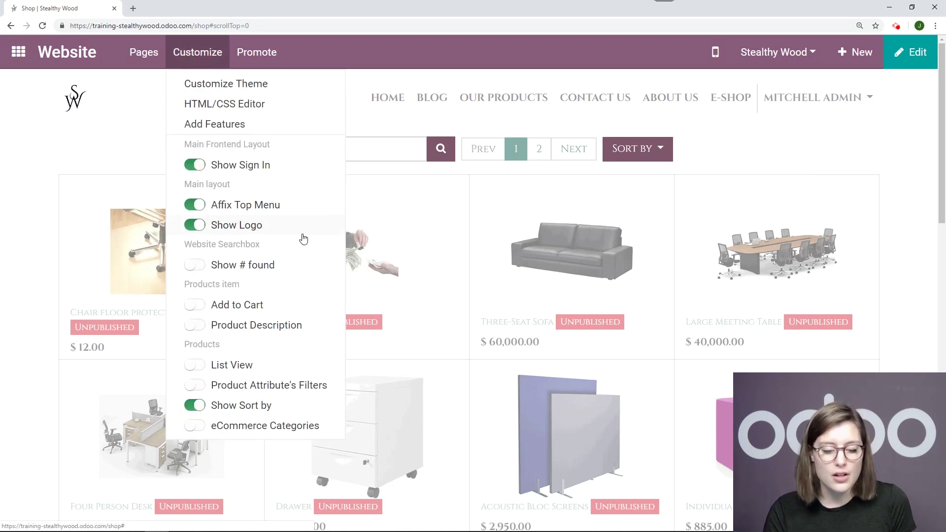
pyautogui.scroll(-2, 298, 269)
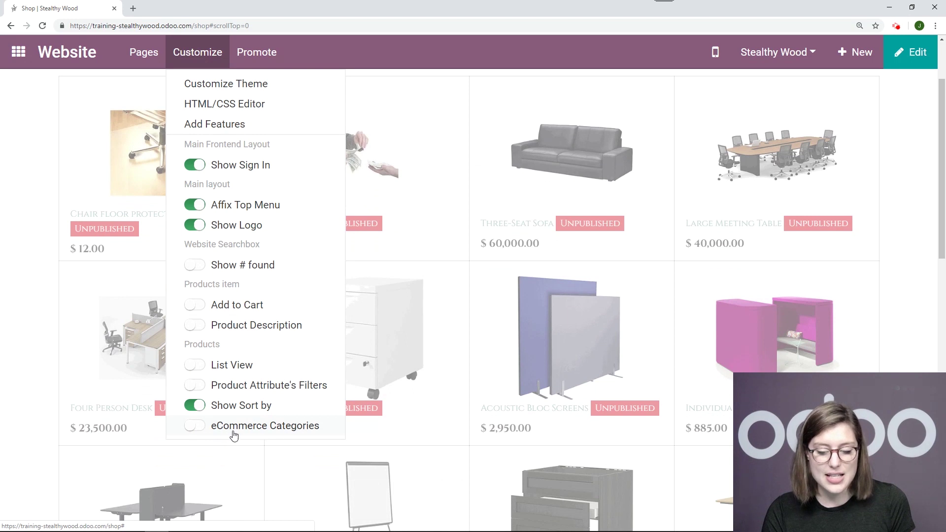
pyautogui.click(196, 386)
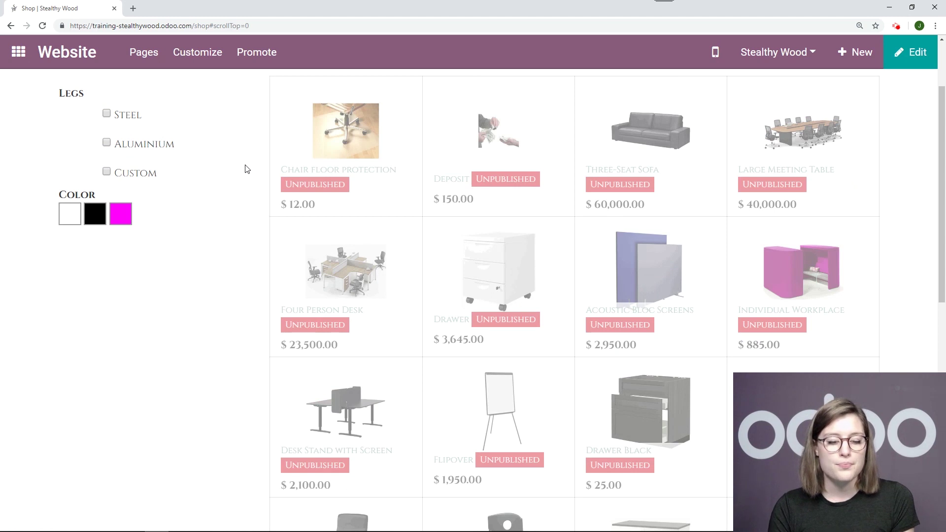
pyautogui.scroll(2, 245, 165)
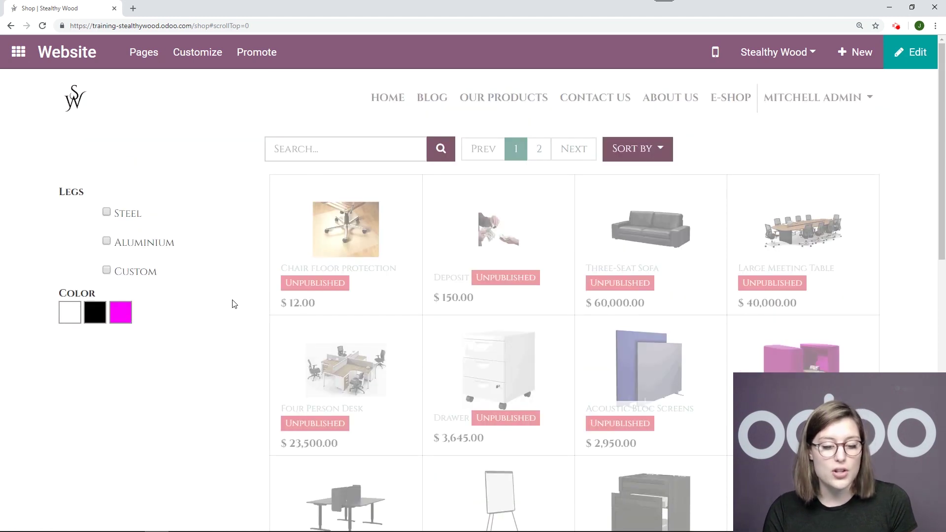
pyautogui.click(107, 214)
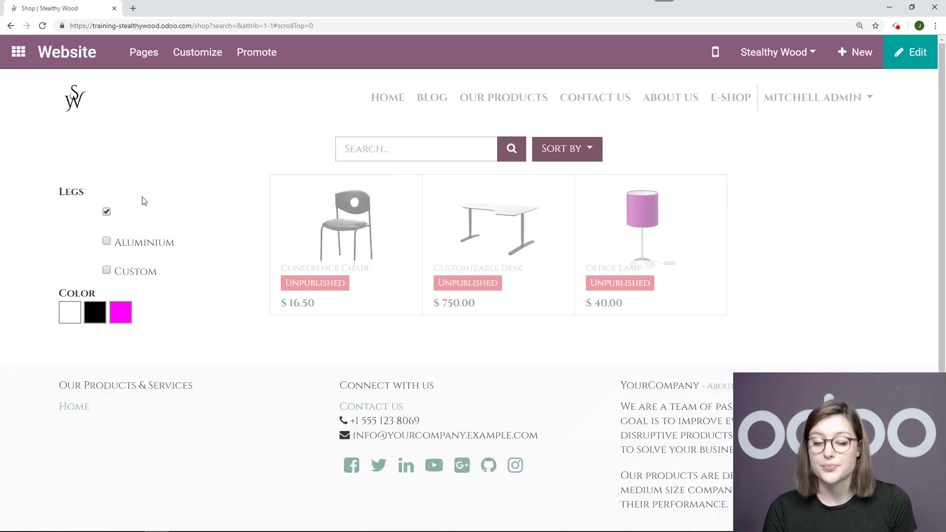
# Turn on eCommerce categories in Customize and show only the Chairs category
pyautogui.click(211, 63)
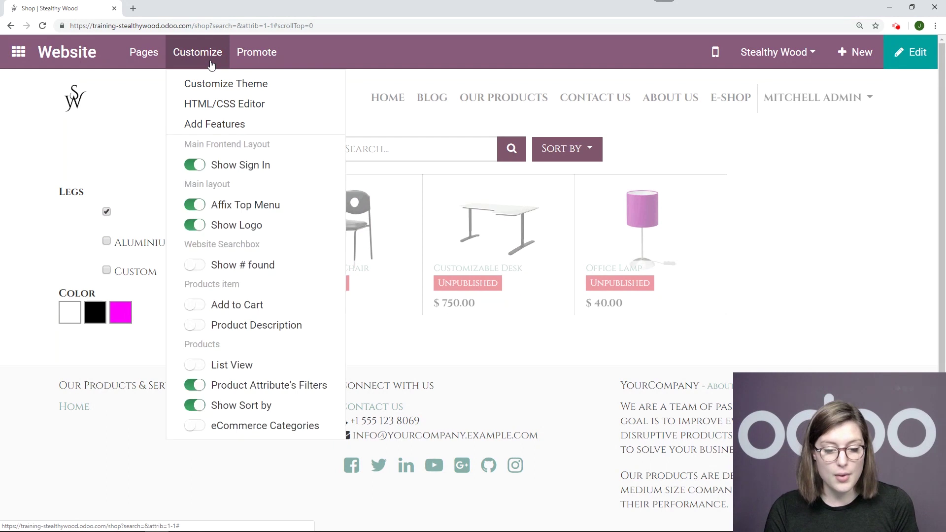
pyautogui.click(194, 426)
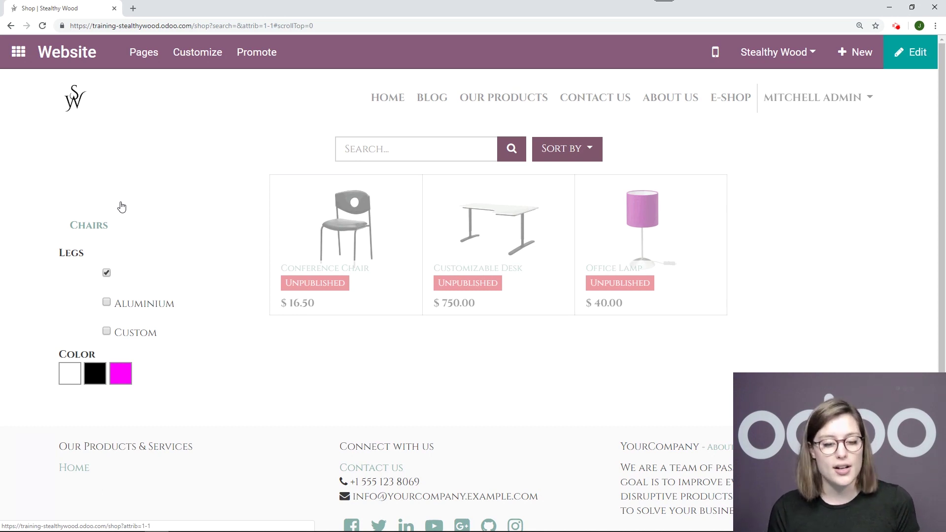
pyautogui.click(106, 222)
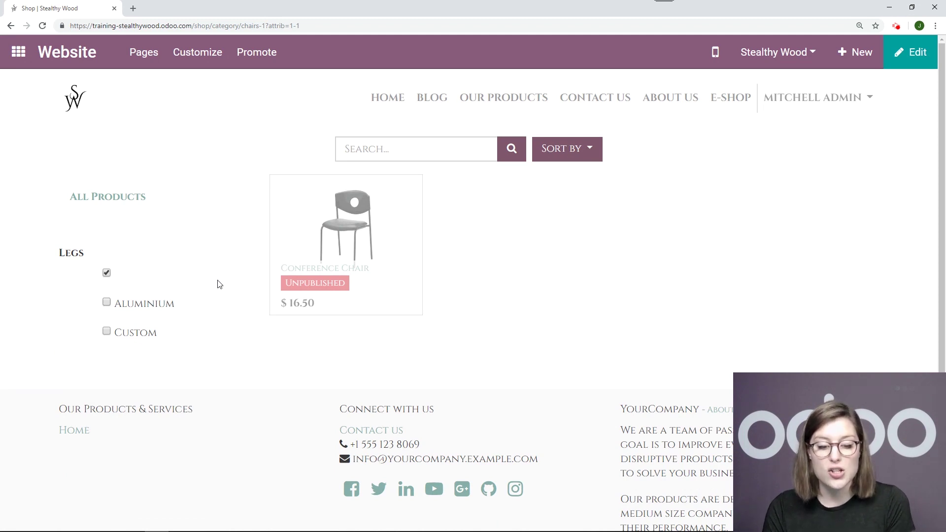
# Clear the Steel legs filter and return to All Products
pyautogui.click(107, 273)
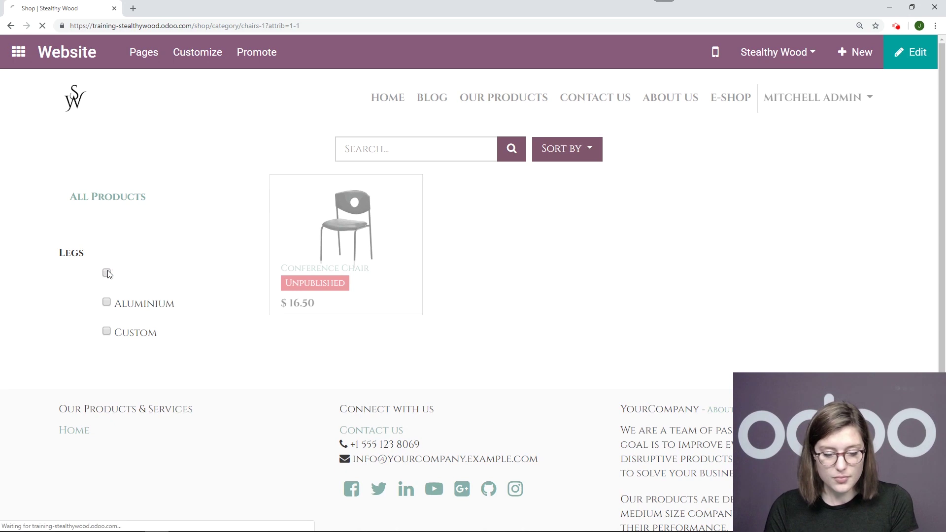
pyautogui.click(143, 234)
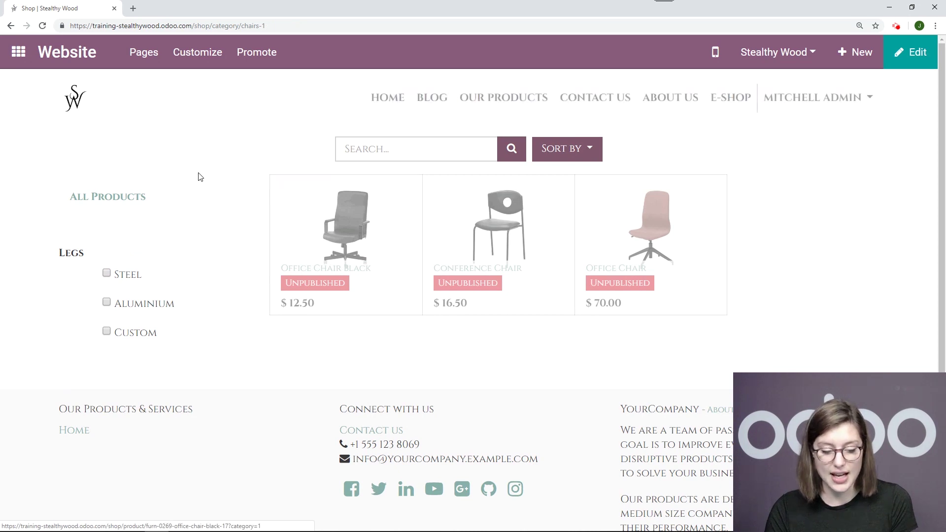
pyautogui.click(141, 199)
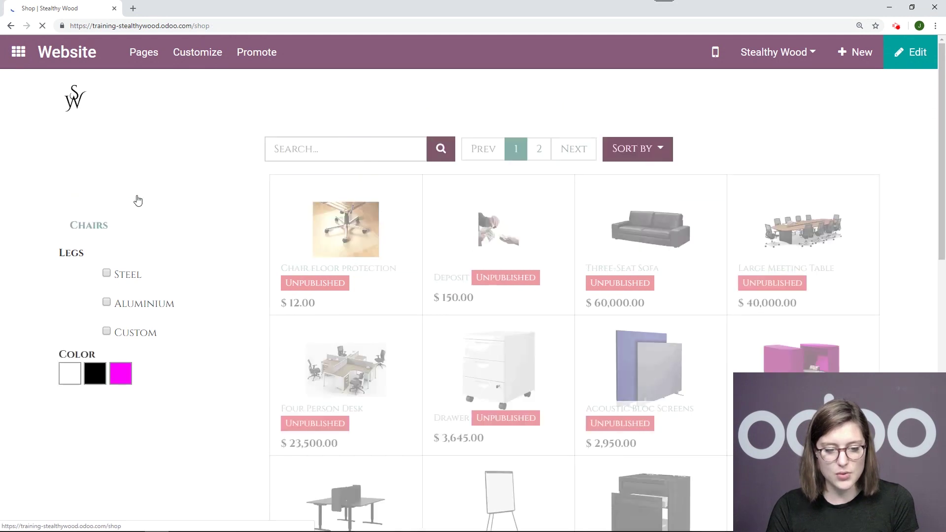
pyautogui.click(306, 149)
# Search the shop for 'lam' and preview Office Lamp in Black and Magenta
pyautogui.write('lam')
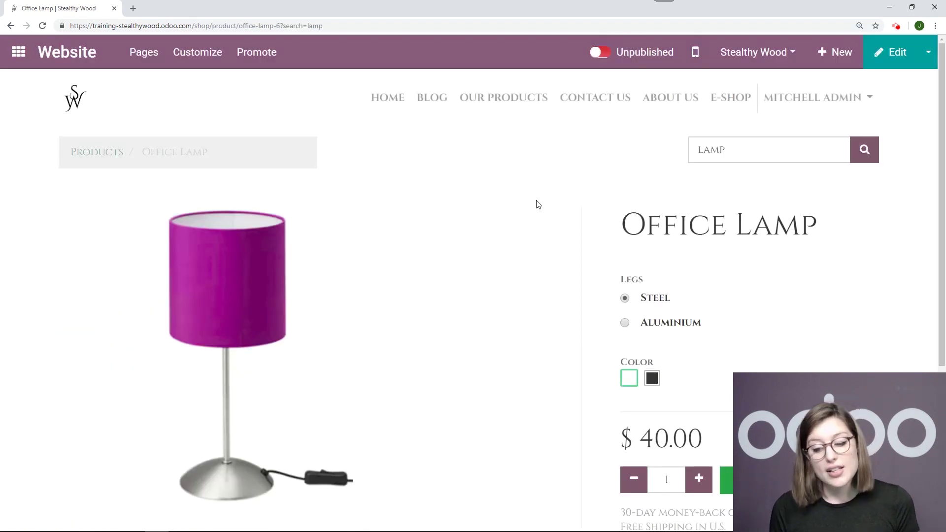
pyautogui.scroll(-2, 606, 197)
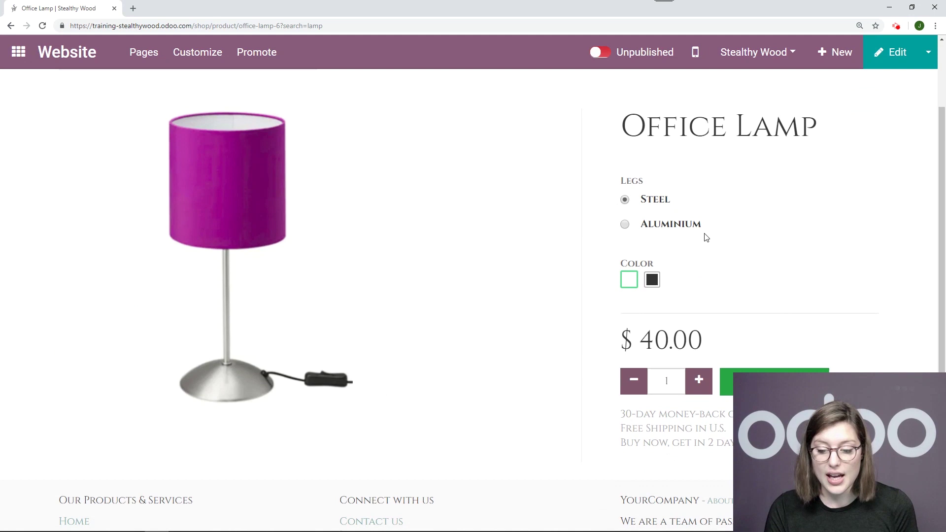
pyautogui.click(657, 283)
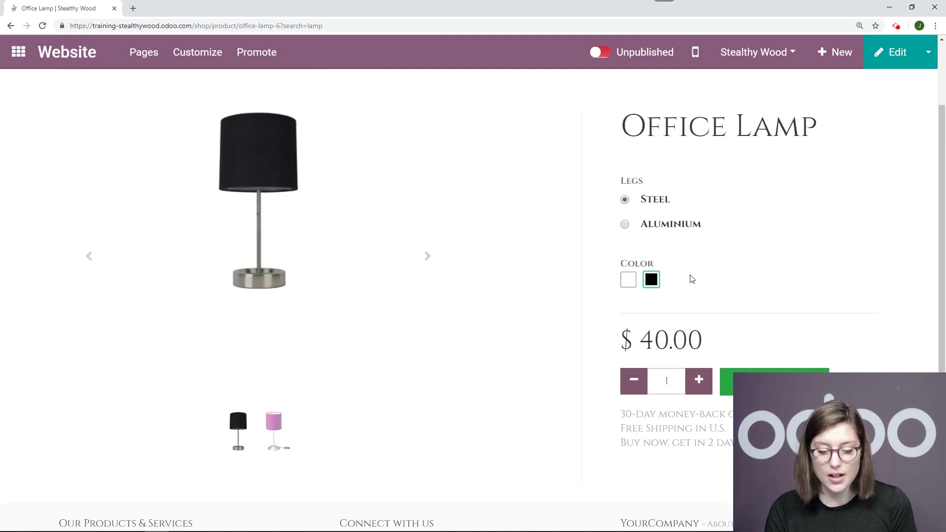
pyautogui.scroll(2, 690, 277)
pyautogui.scroll(-2, 697, 281)
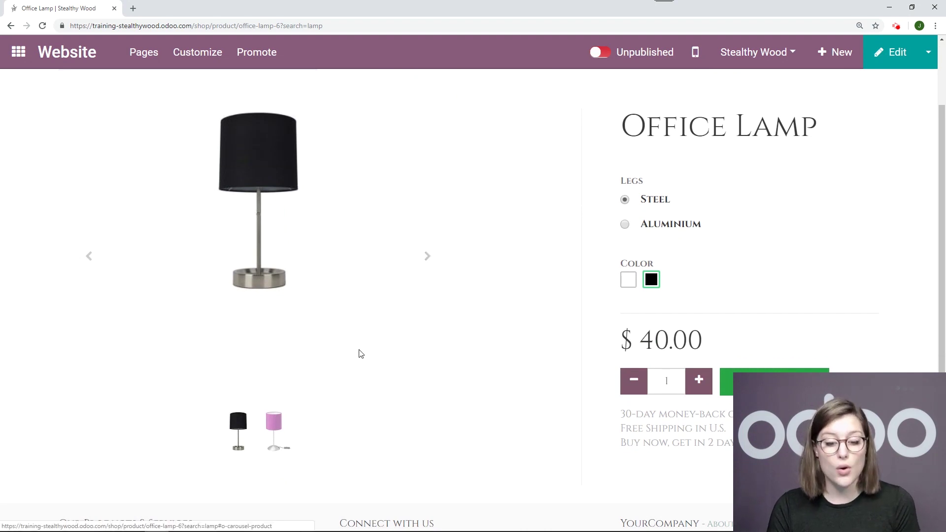
pyautogui.click(274, 434)
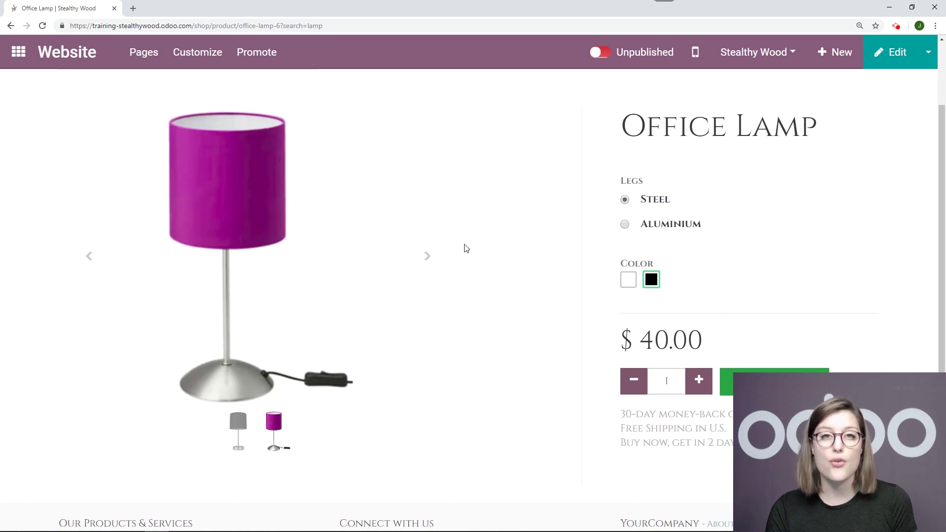
pyautogui.scroll(2, 788, 256)
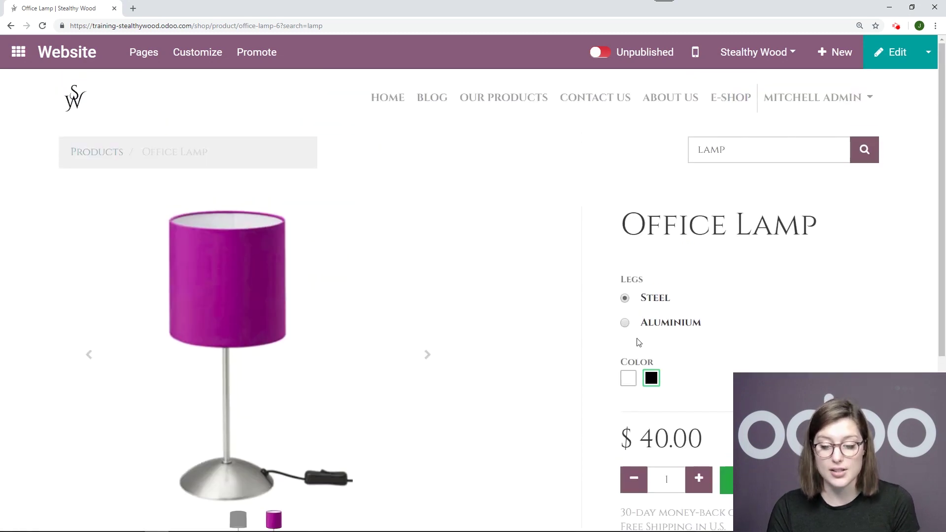
# Try Aluminium legs and the White colour, then open Office Lamp in the backend
pyautogui.click(623, 321)
pyautogui.scroll(-4, 719, 256)
pyautogui.scroll(2, 517, 259)
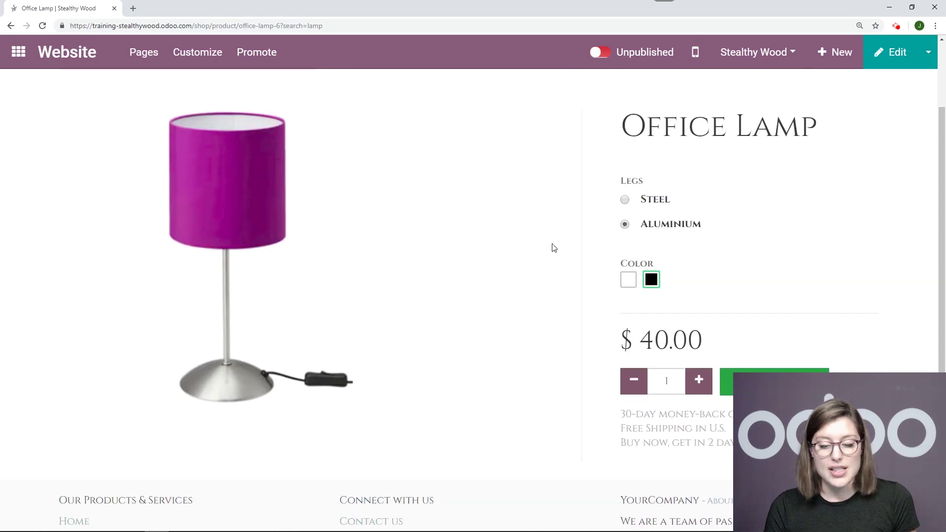
pyautogui.scroll(1, 646, 212)
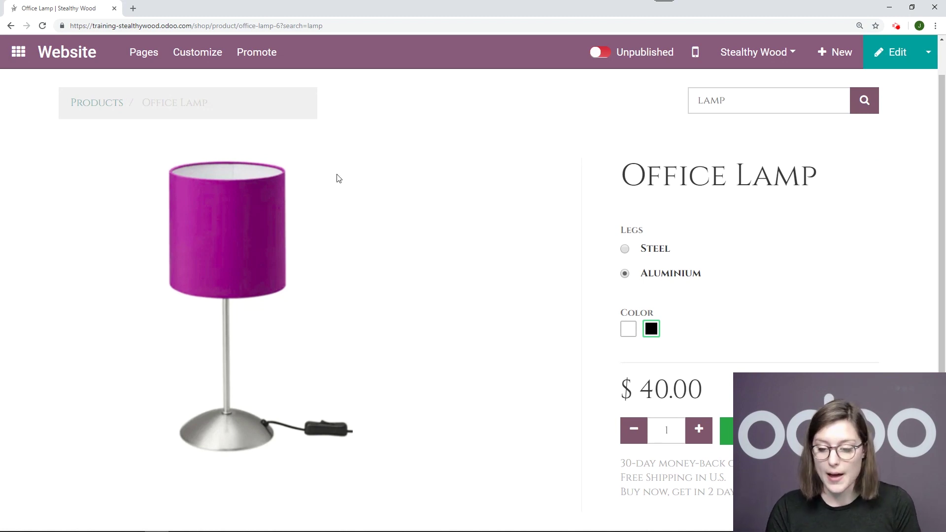
pyautogui.scroll(1, 577, 153)
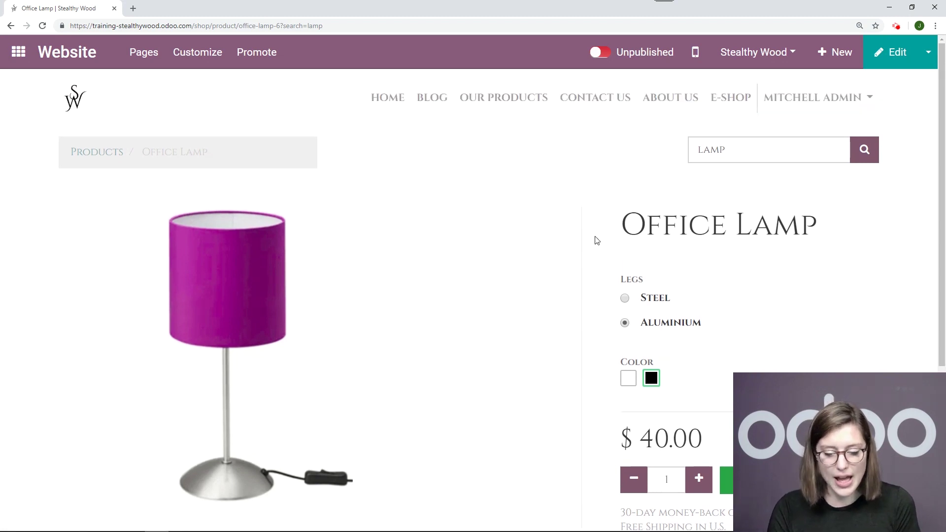
pyautogui.click(628, 378)
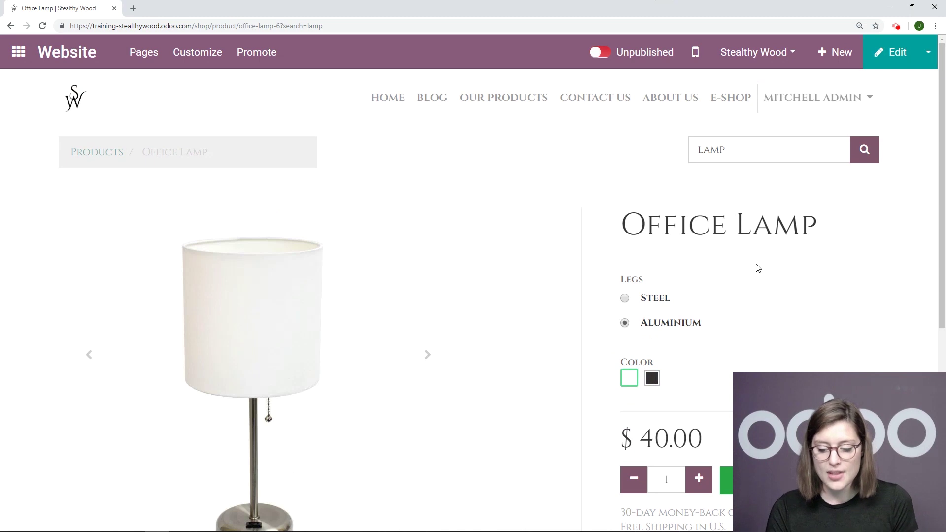
pyautogui.scroll(-3, 757, 266)
pyautogui.scroll(1, 795, 248)
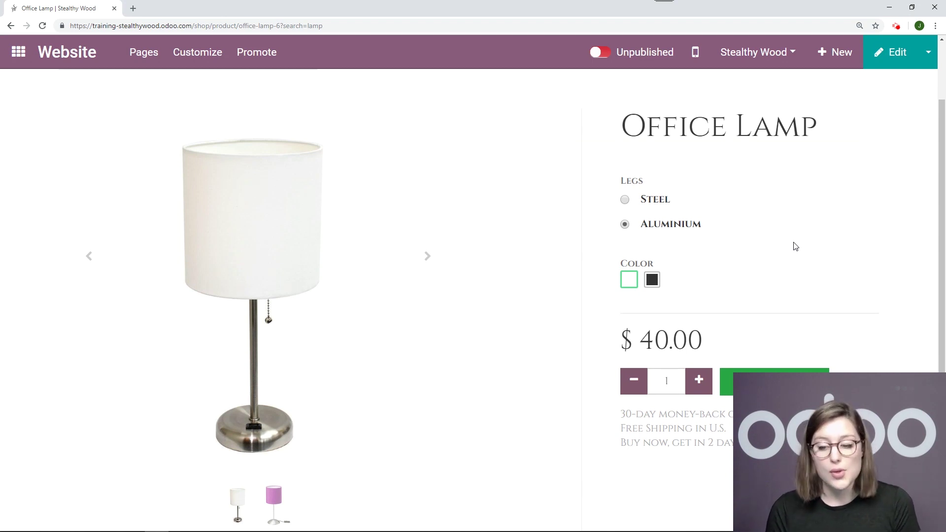
pyautogui.click(927, 55)
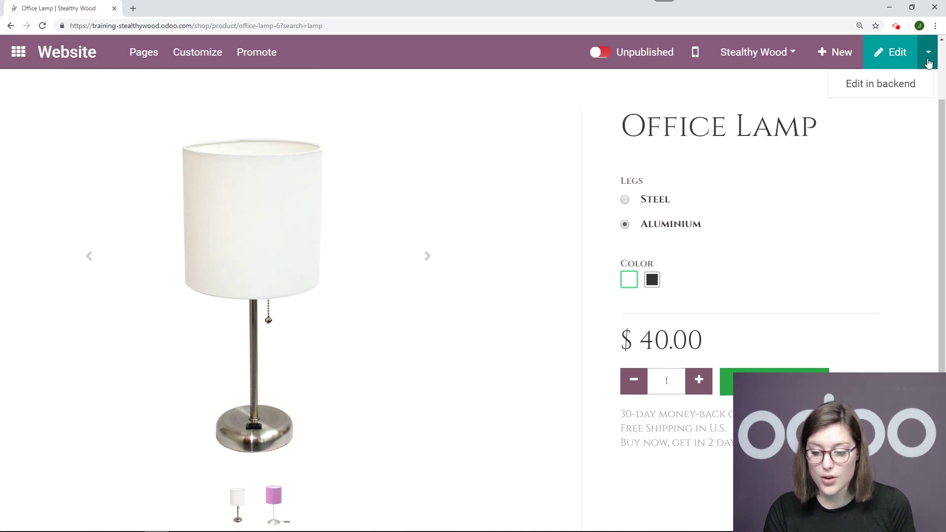
pyautogui.click(894, 89)
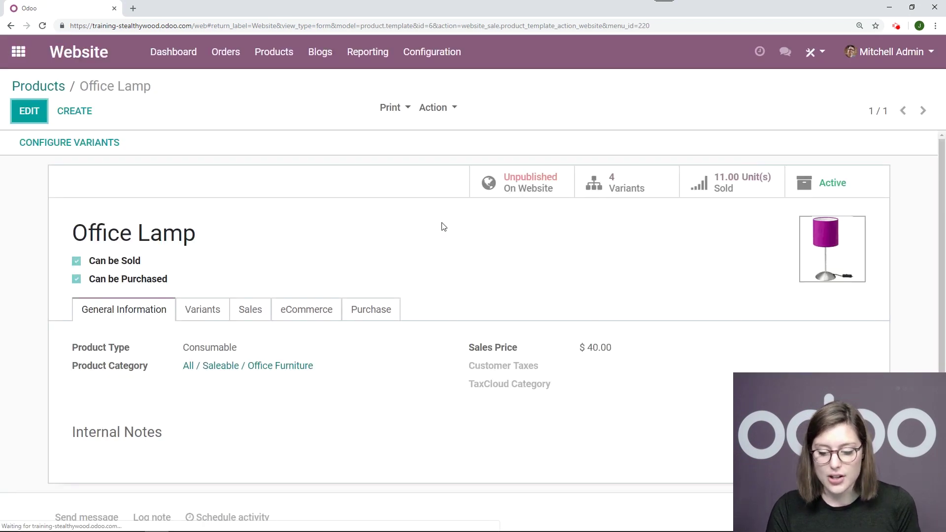
# Add Magenta to Office Lamp's Color attribute values on the Variants tab and save
pyautogui.scroll(-2, 260, 264)
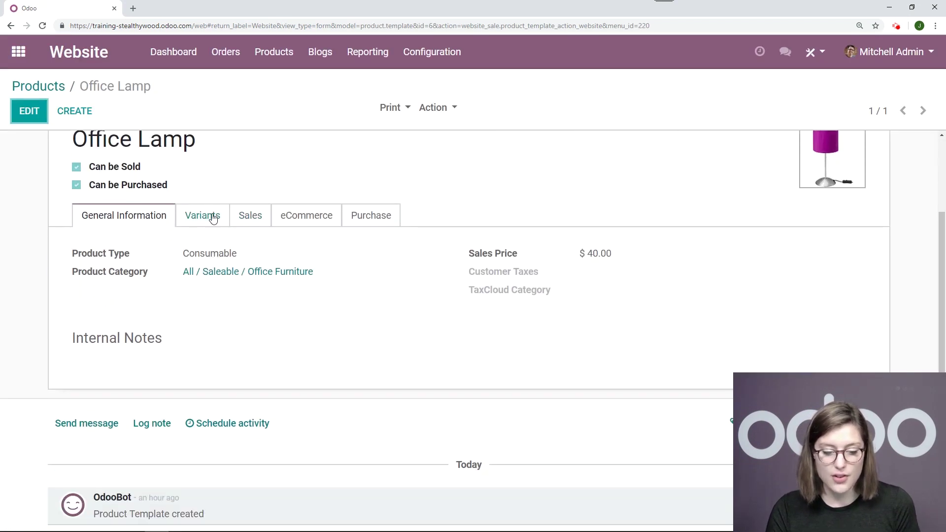
pyautogui.click(211, 215)
pyautogui.click(31, 120)
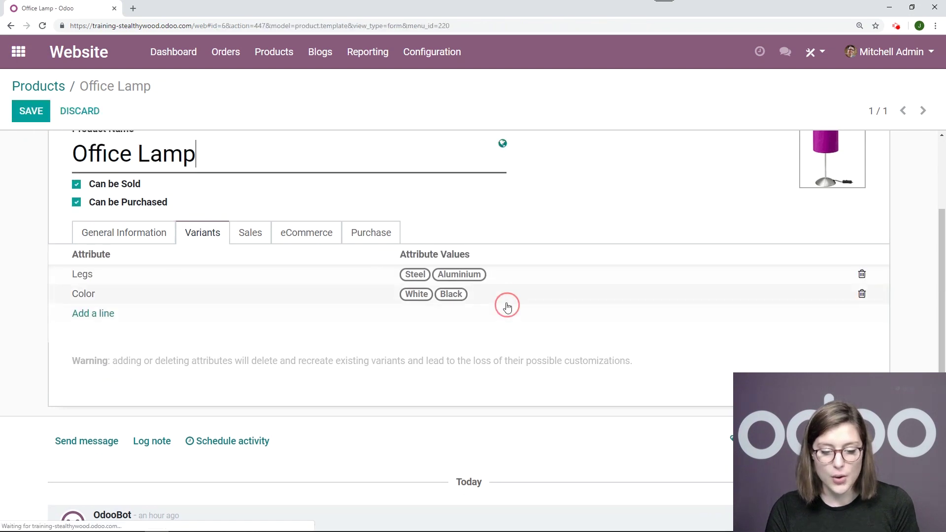
pyautogui.click(496, 299)
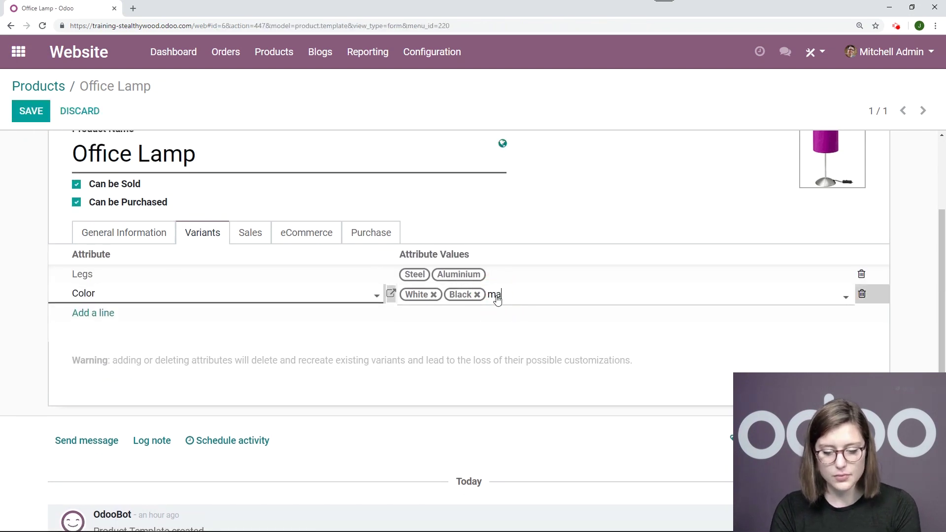
pyautogui.write('ma')
pyautogui.click(561, 318)
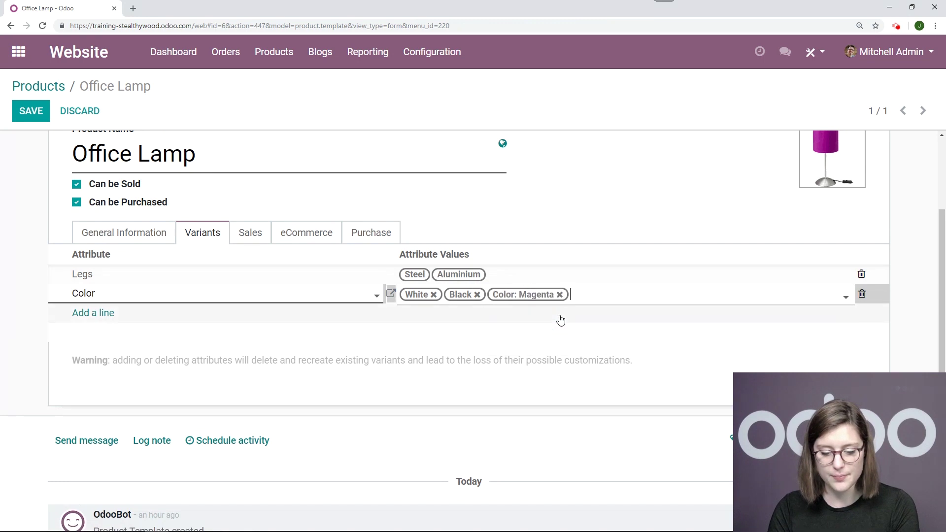
pyautogui.click(31, 113)
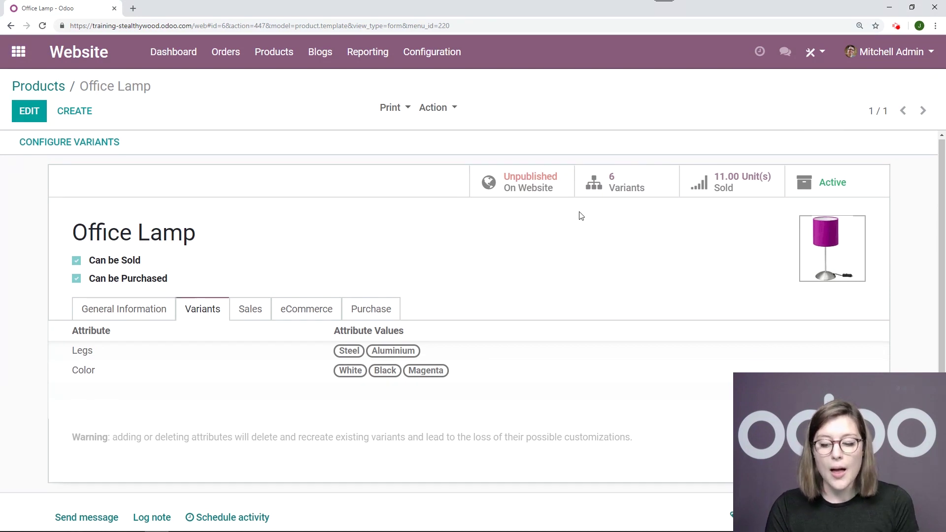
pyautogui.scroll(-1, 581, 216)
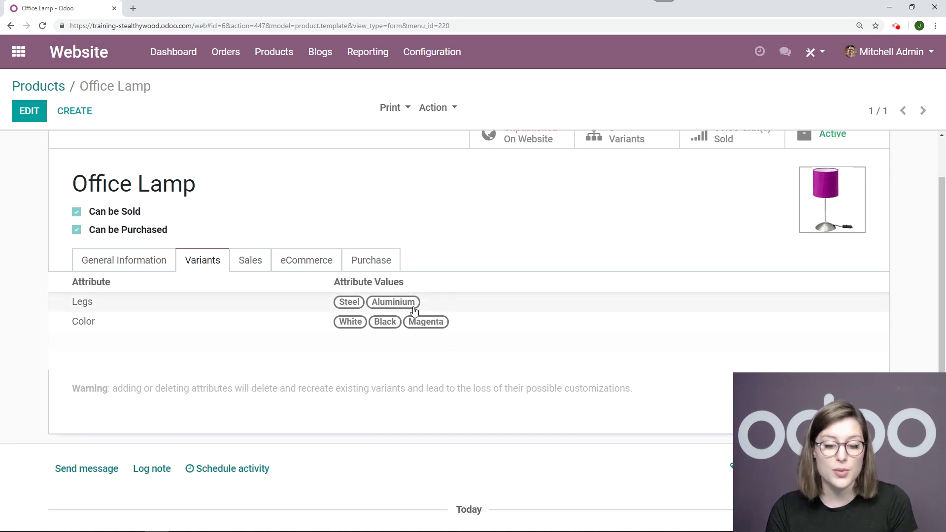
pyautogui.scroll(1, 407, 248)
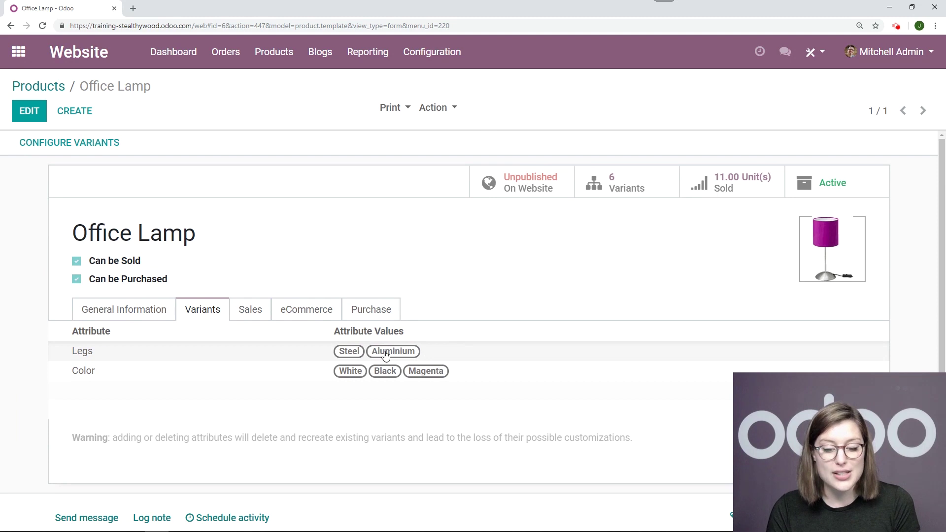
# Give the Legs: Aluminium value an Office Lamp exclusion for Color: Magenta and save
pyautogui.click(87, 148)
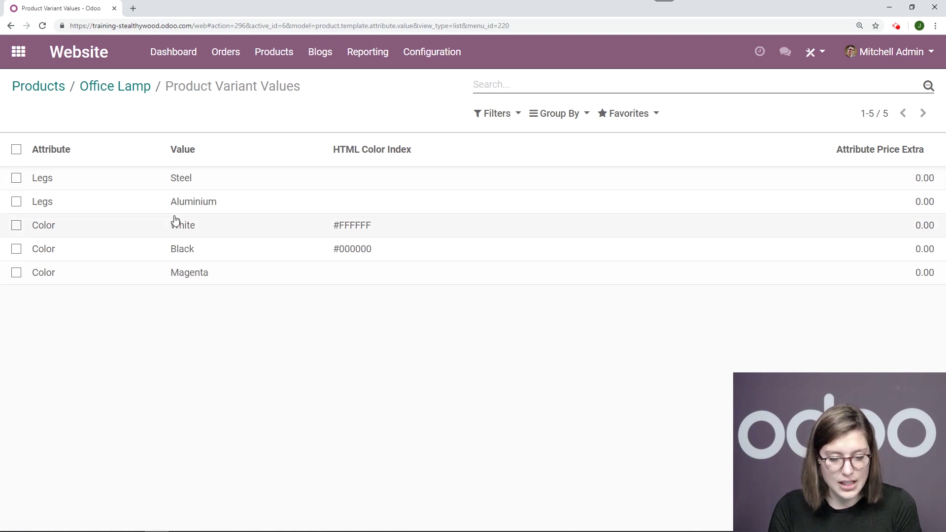
pyautogui.click(182, 209)
pyautogui.click(29, 111)
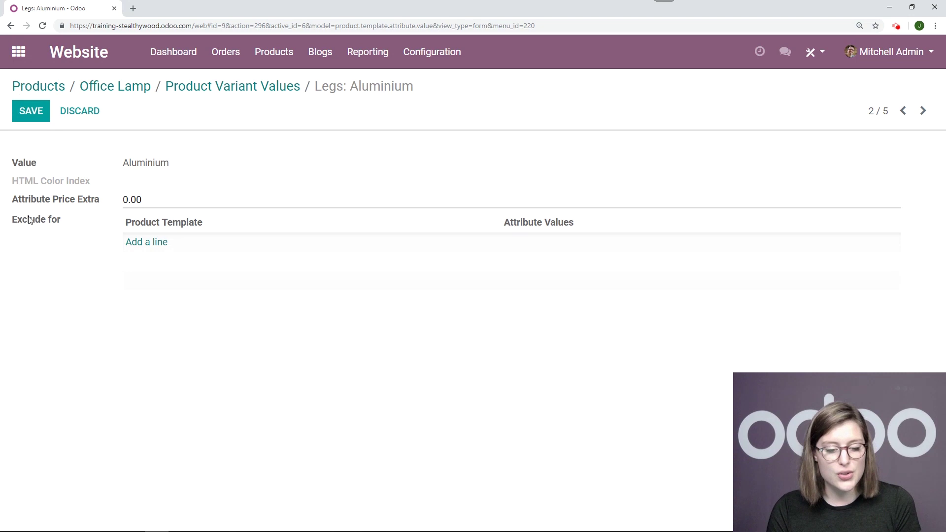
pyautogui.click(156, 243)
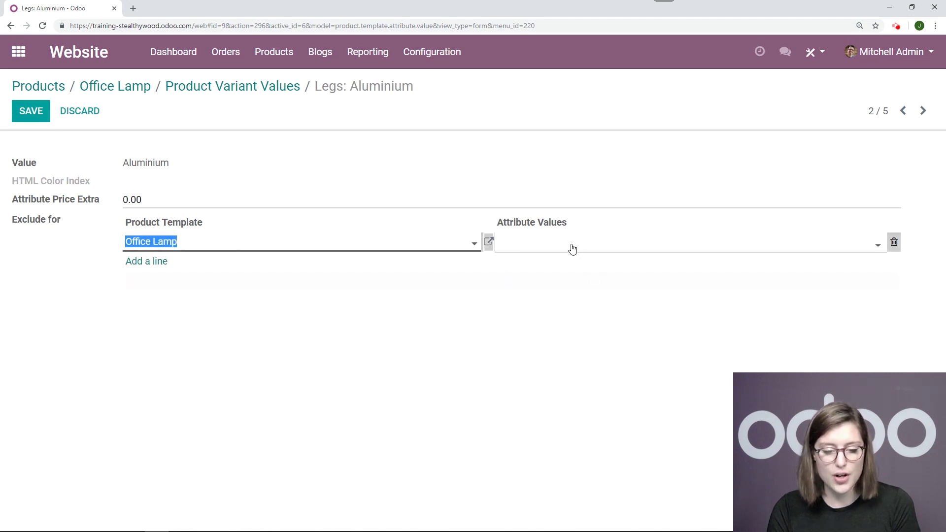
pyautogui.click(570, 247)
pyautogui.click(572, 338)
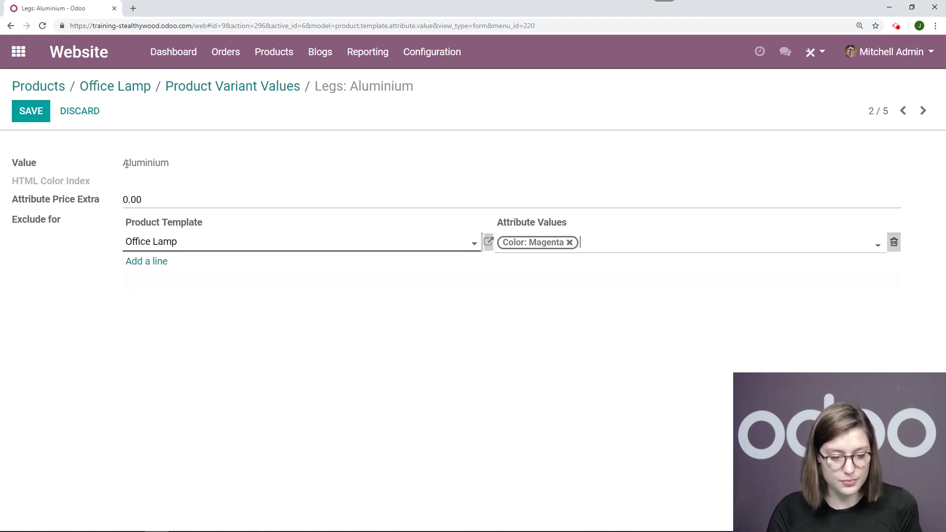
pyautogui.click(31, 111)
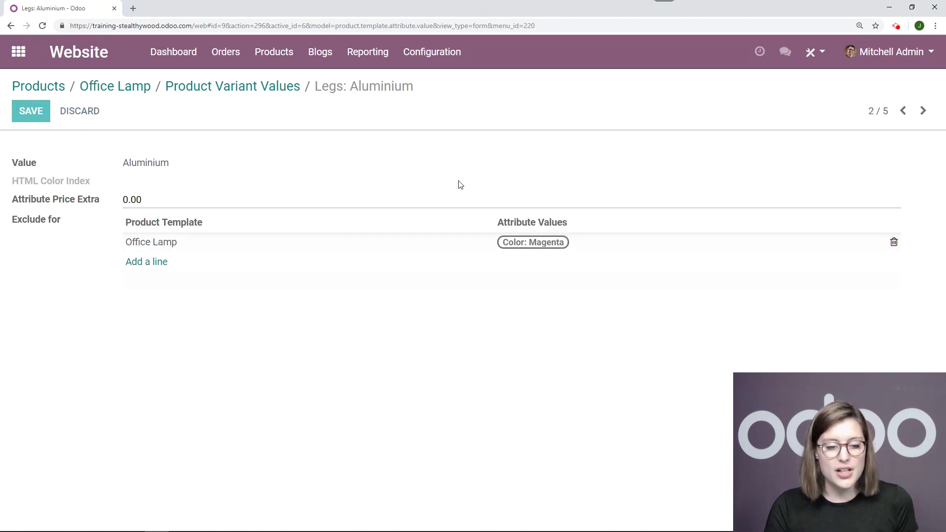
# In the Attribute Values list, set Magenta's HTML Color Index to #ff00ff and save
pyautogui.click(450, 61)
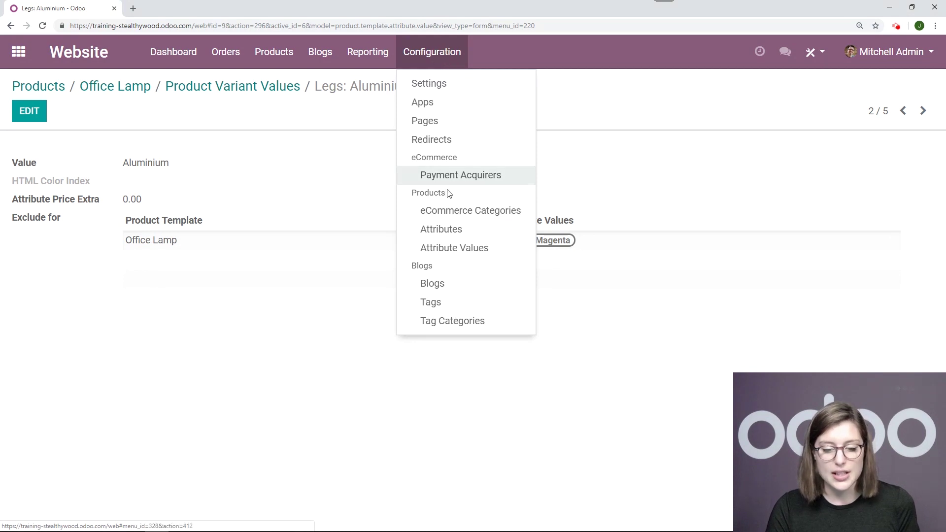
pyautogui.click(456, 251)
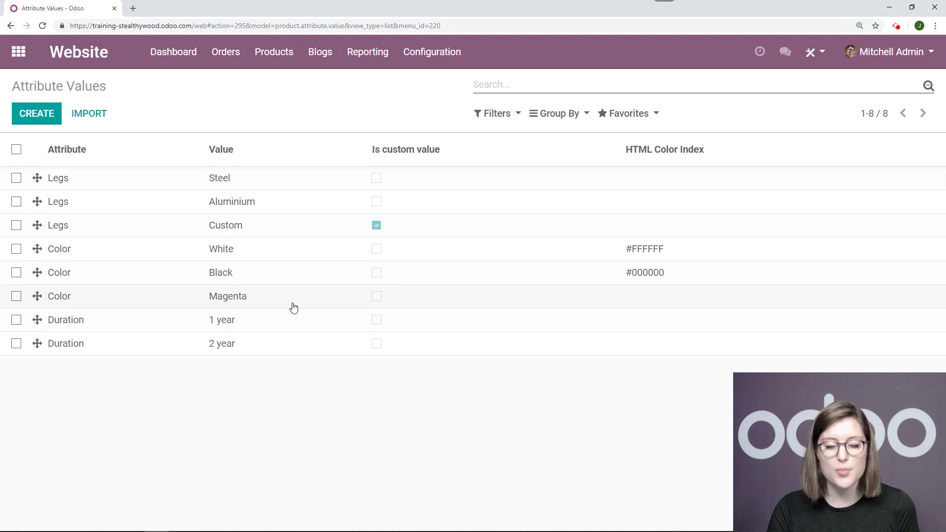
pyautogui.click(294, 305)
pyautogui.click(631, 296)
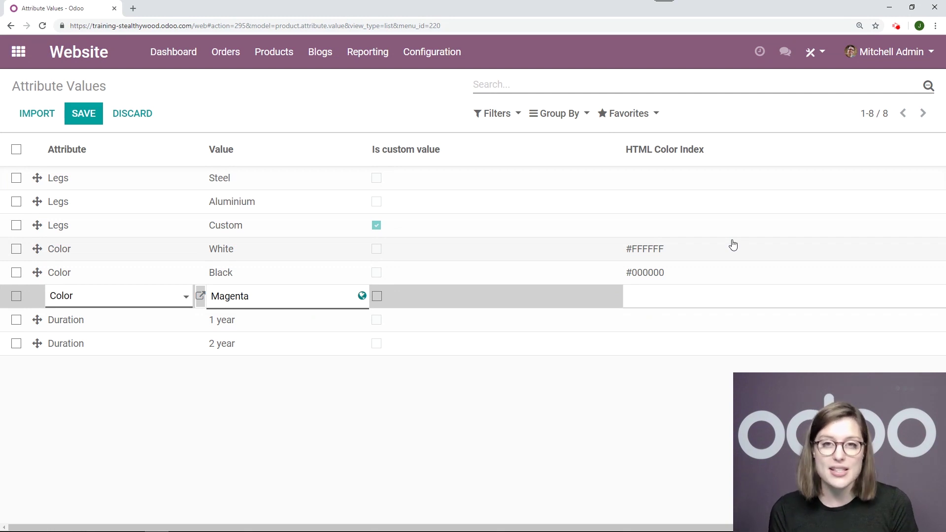
pyautogui.write('#ff00ff')
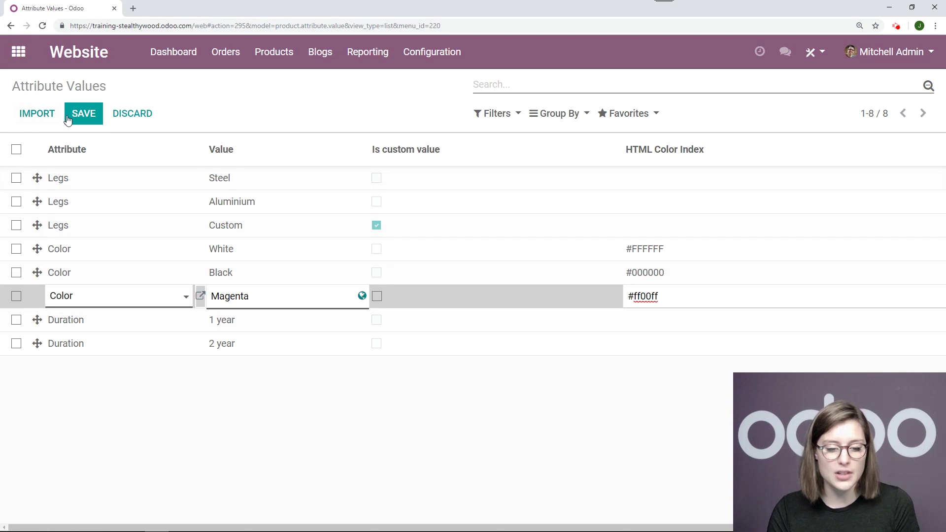
pyautogui.click(84, 113)
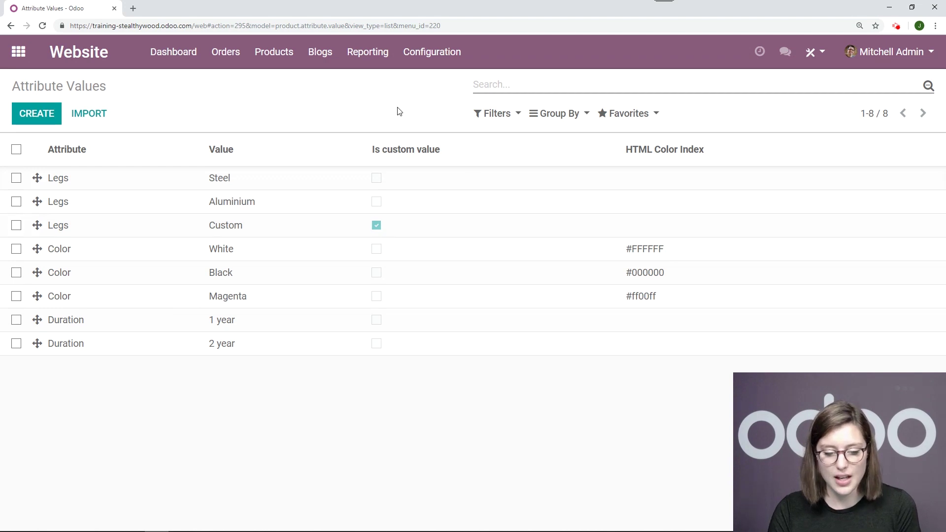
# Open the Color attribute, try Radio and Select display types, then save it as Color
pyautogui.click(455, 62)
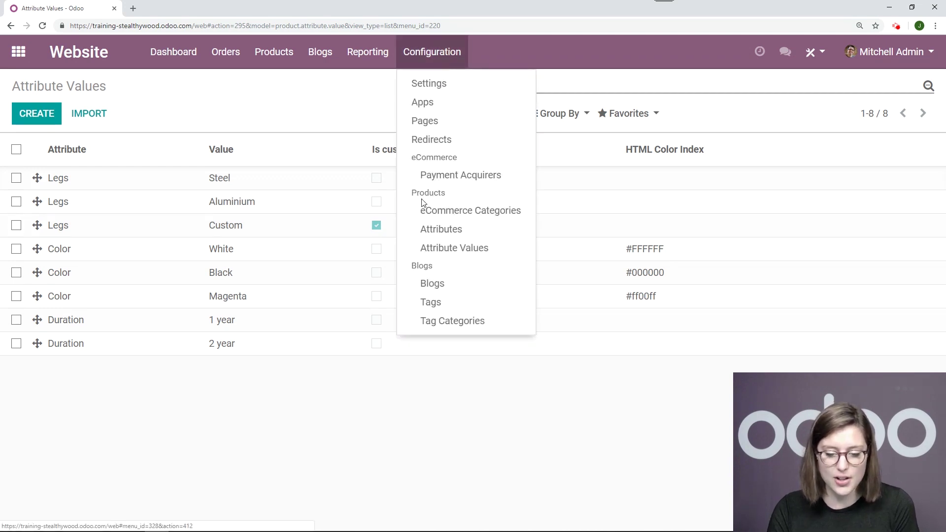
pyautogui.click(437, 232)
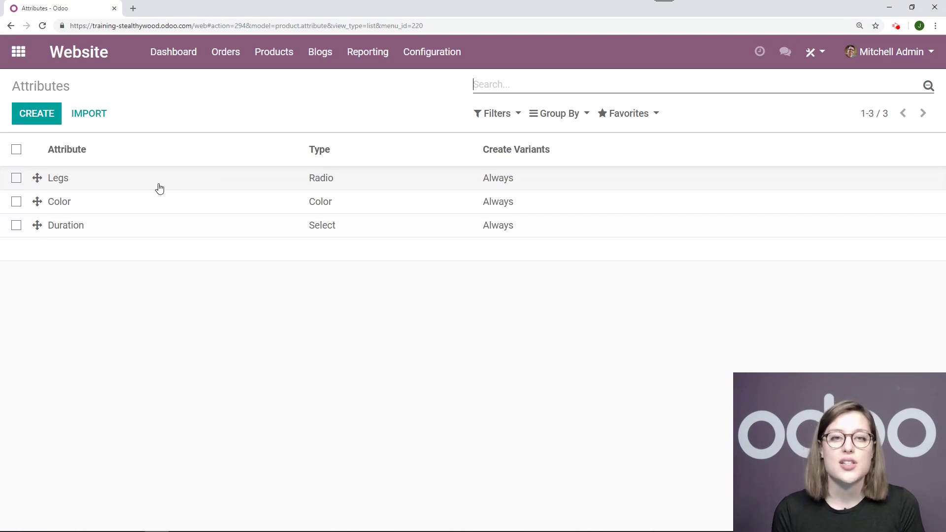
pyautogui.click(141, 203)
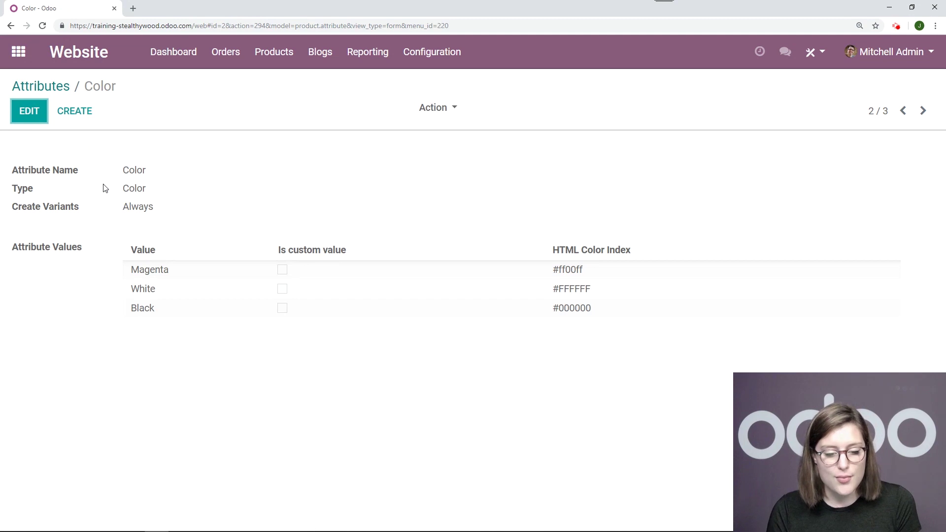
pyautogui.click(29, 111)
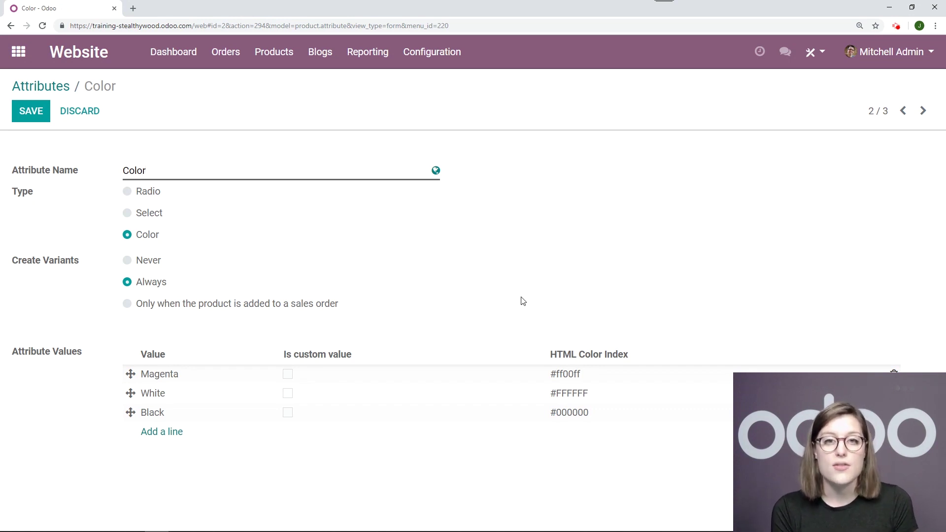
pyautogui.click(131, 194)
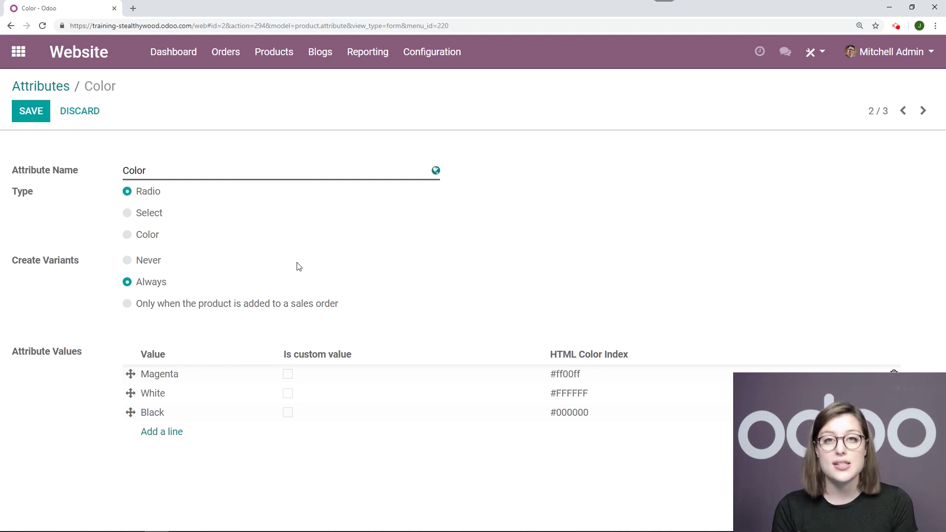
pyautogui.click(127, 212)
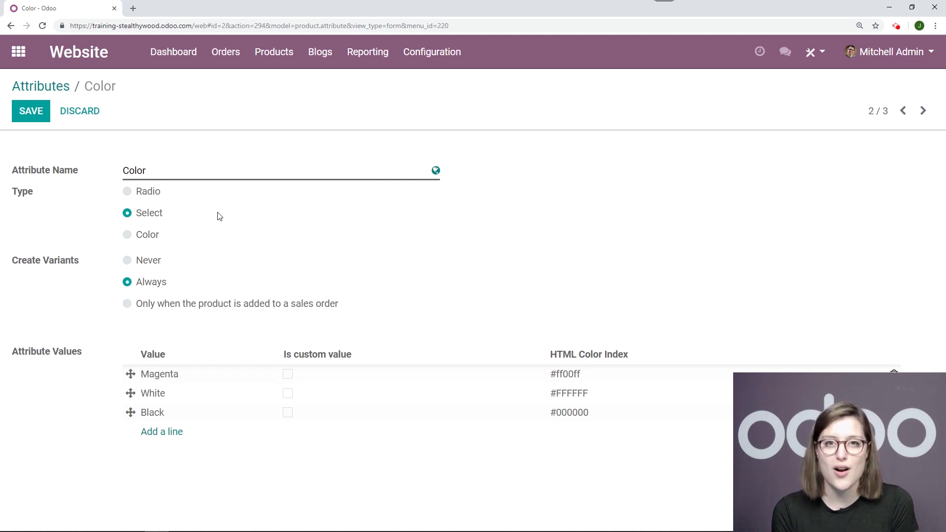
pyautogui.click(127, 235)
pyautogui.click(29, 114)
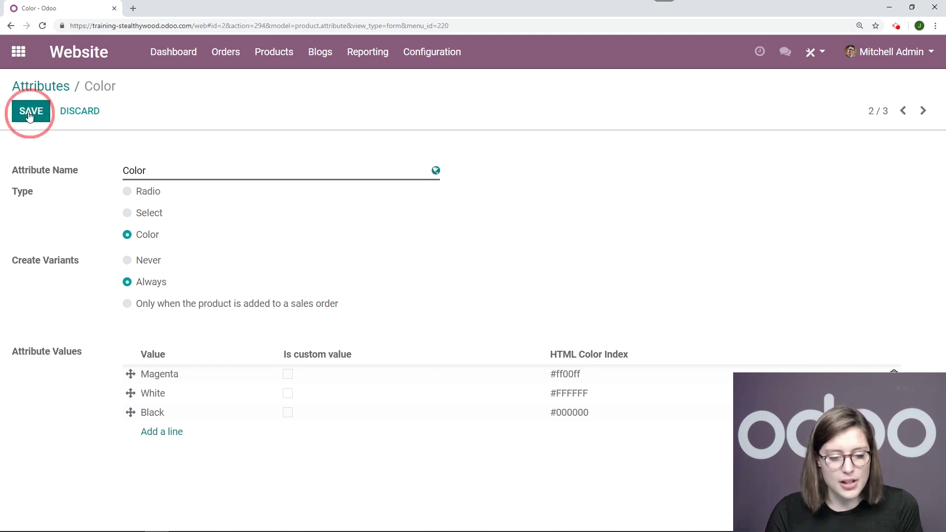
# Under Configuration > eCommerce Categories, create a 'Desks' category with sequence 1 and save it
pyautogui.click(444, 55)
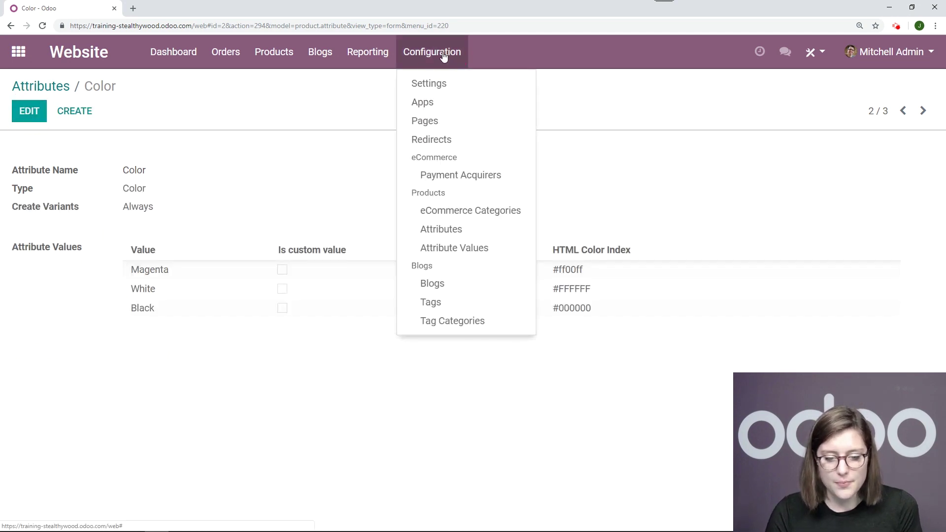
pyautogui.click(445, 213)
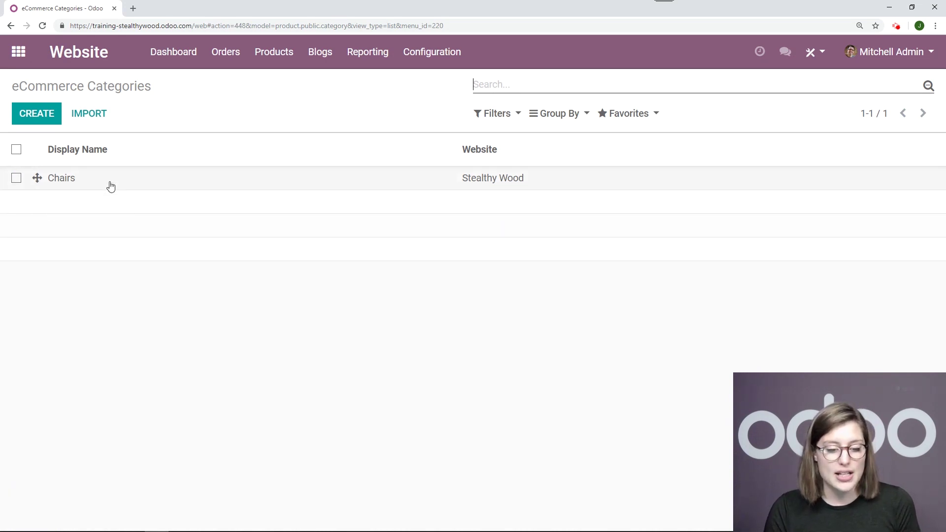
pyautogui.click(33, 119)
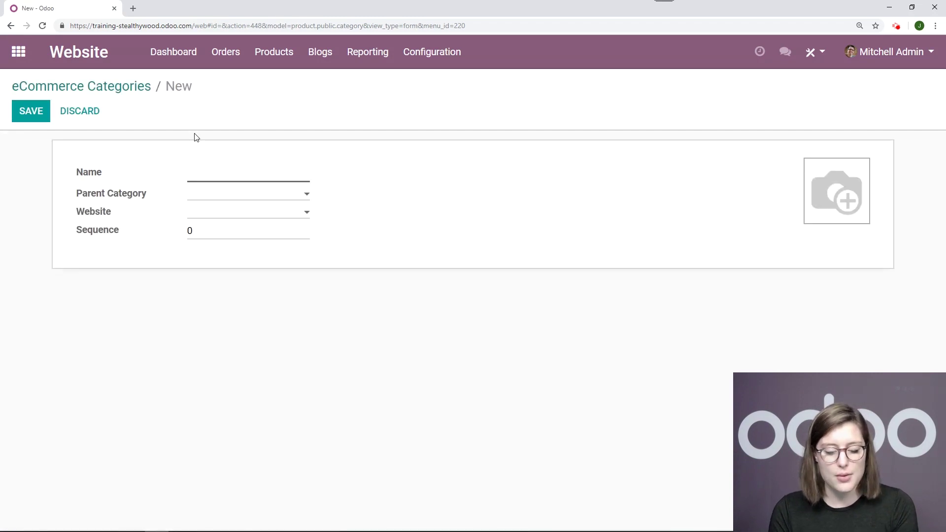
pyautogui.write('Desks')
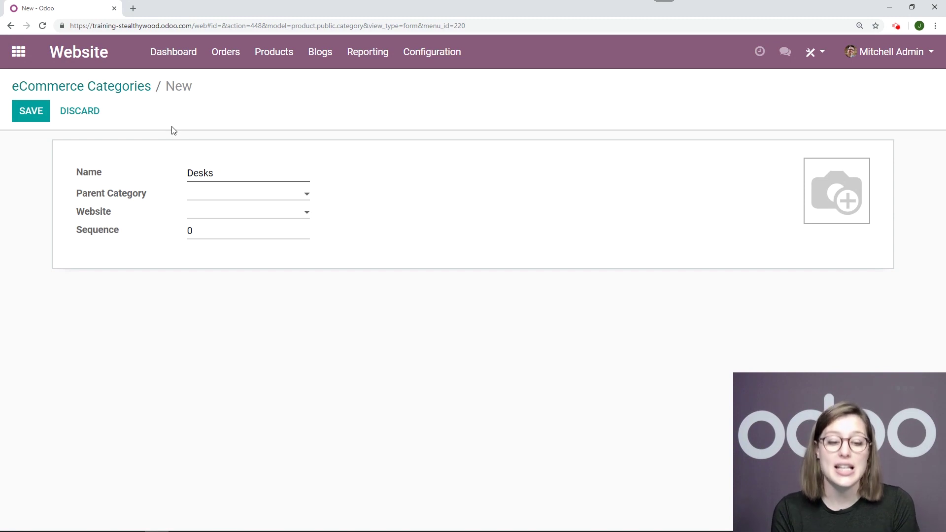
pyautogui.click(189, 232)
pyautogui.press('BackSpace')
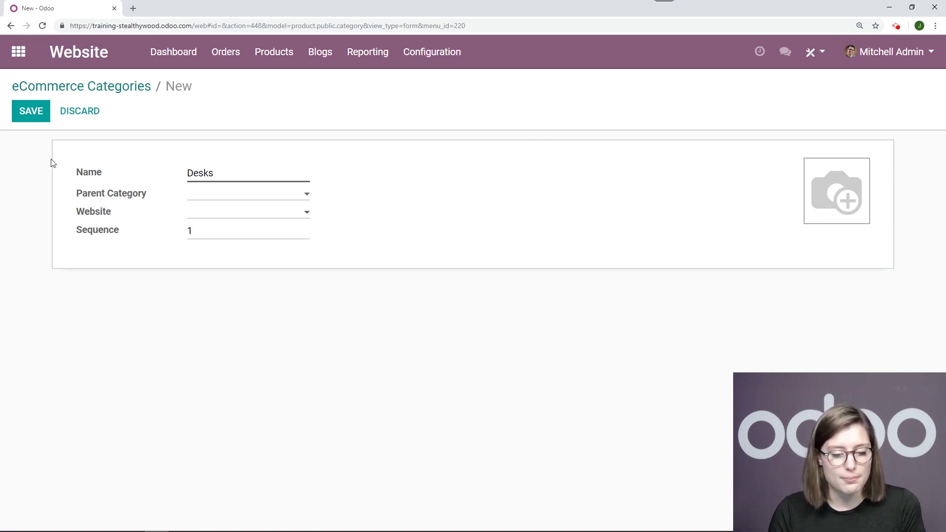
pyautogui.click(42, 117)
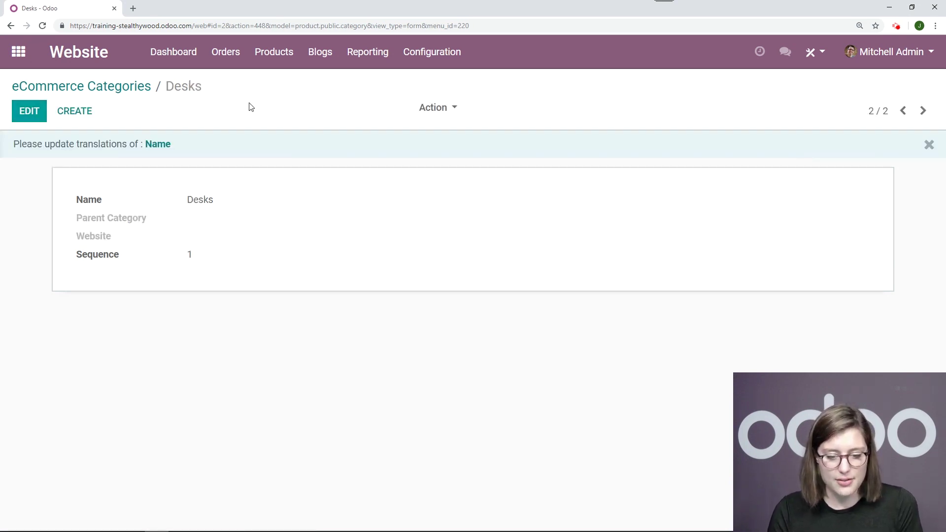
# List all products, including unpublished ones, and open Corner Desk Black
pyautogui.click(276, 58)
pyautogui.click(286, 87)
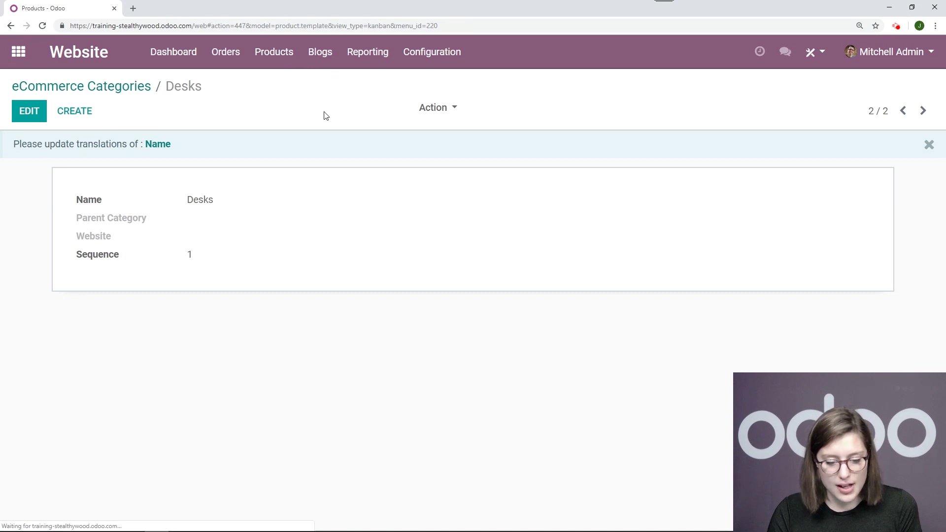
pyautogui.click(538, 85)
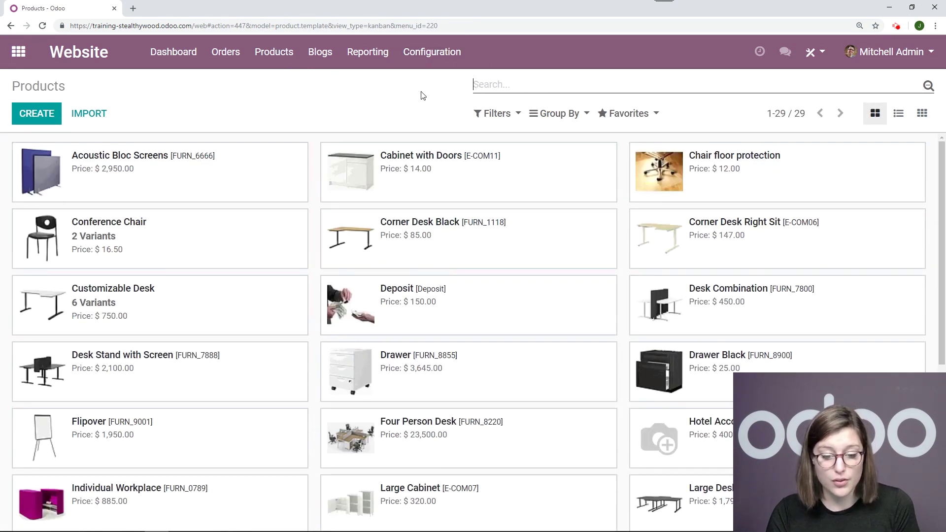
pyautogui.click(419, 255)
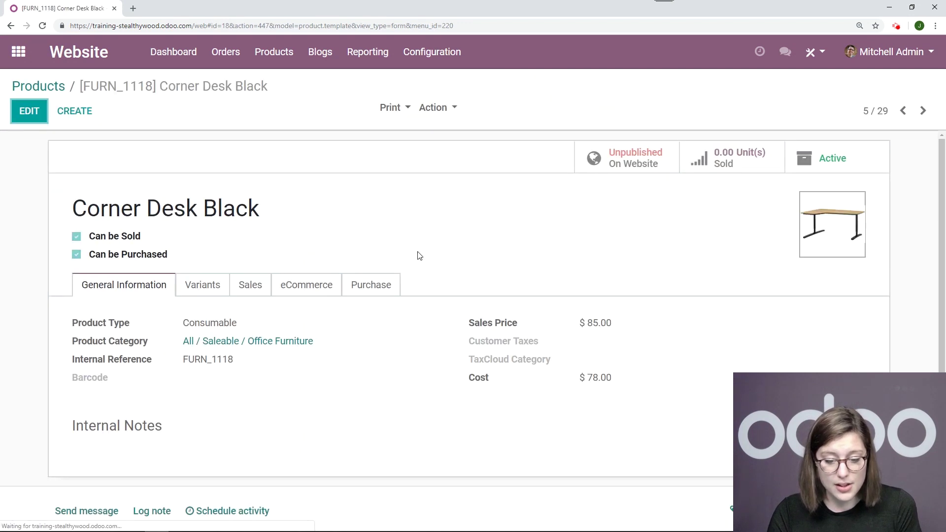
# Set Corner Desk Black's eCommerce category to Desks and save the product
pyautogui.click(29, 111)
pyautogui.scroll(-2, 320, 235)
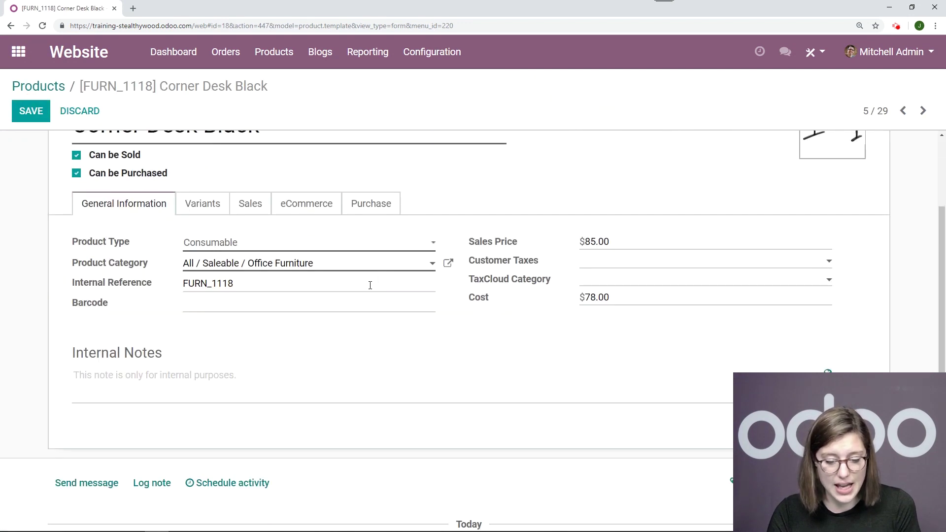
pyautogui.click(315, 211)
pyautogui.click(280, 289)
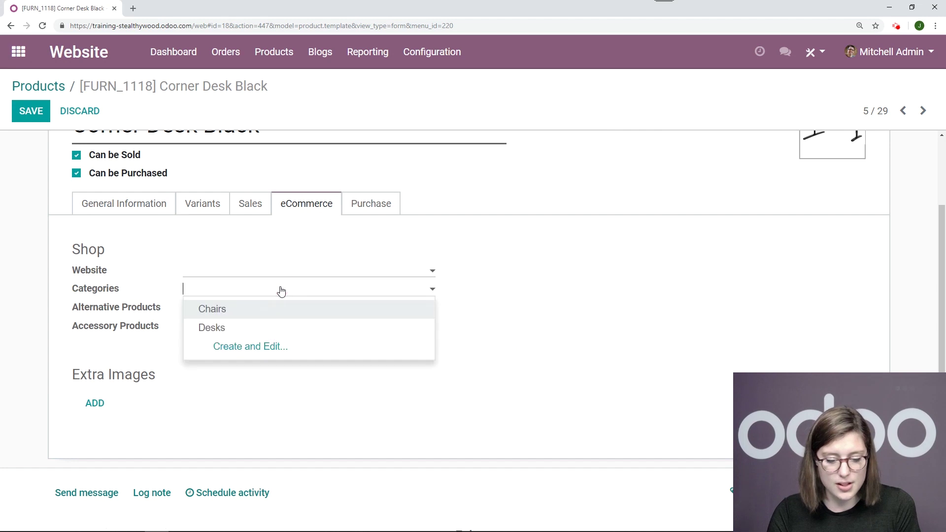
pyautogui.click(243, 329)
pyautogui.click(29, 109)
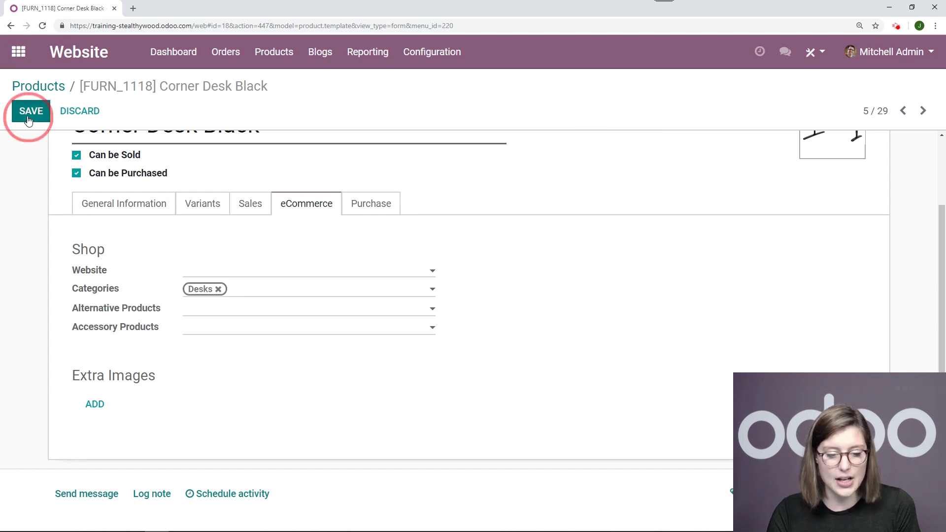
pyautogui.click(169, 51)
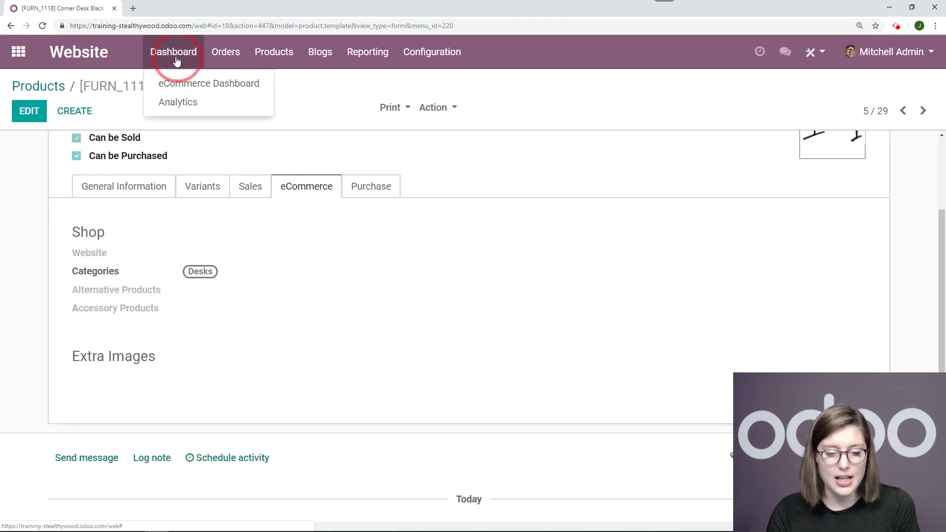
pyautogui.click(206, 82)
# Filter the website's E-Shop to the Desks category, showing only Corner Desk Black at $85.00
pyautogui.click(93, 114)
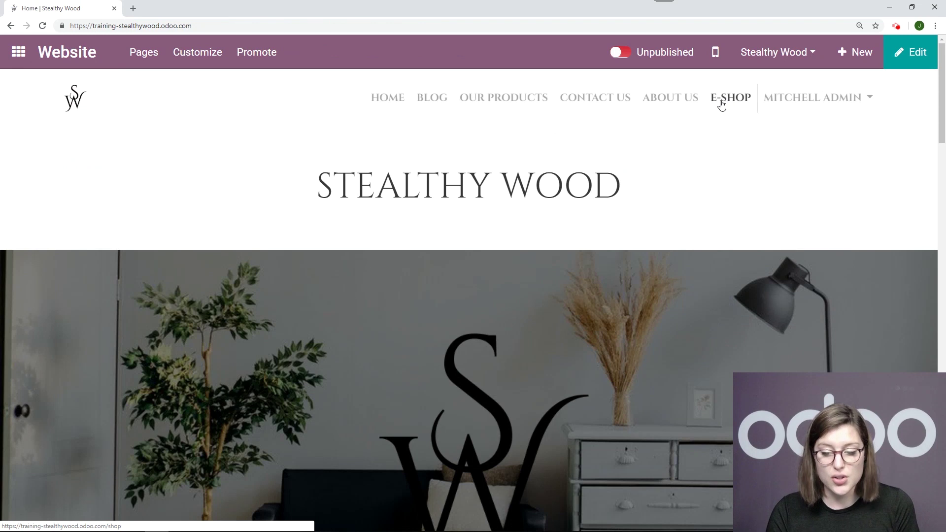
pyautogui.click(720, 100)
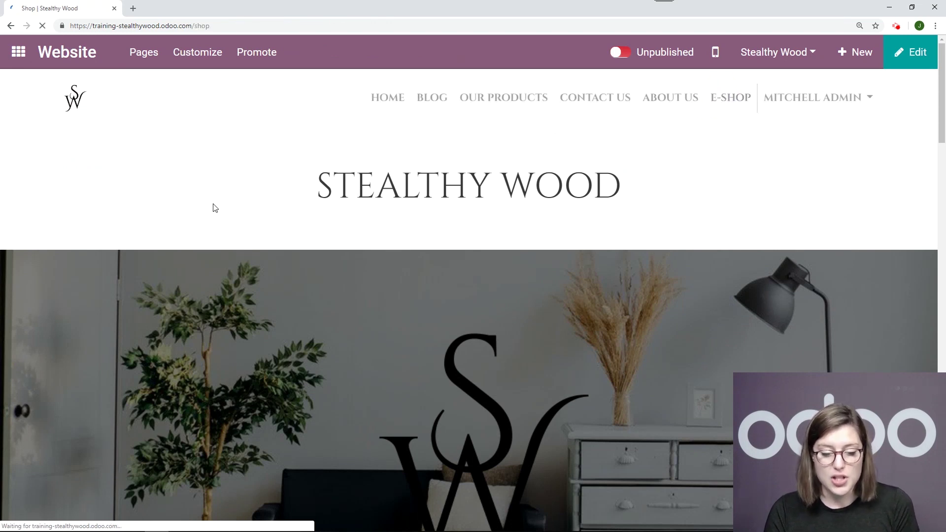
pyautogui.scroll(-1, 175, 216)
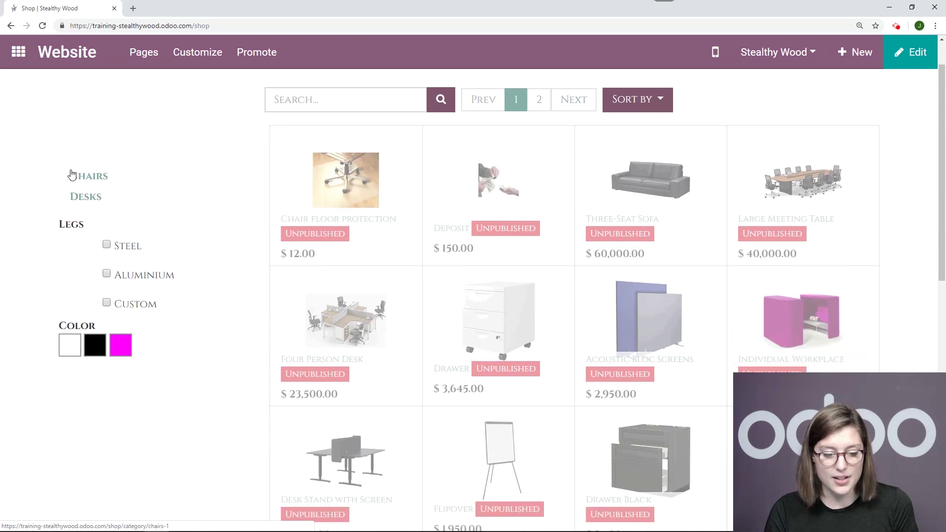
pyautogui.click(90, 197)
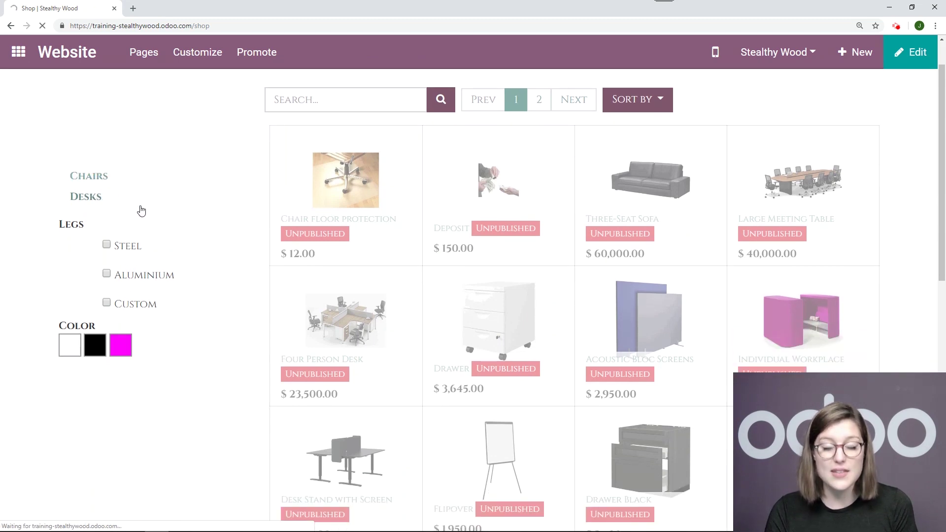